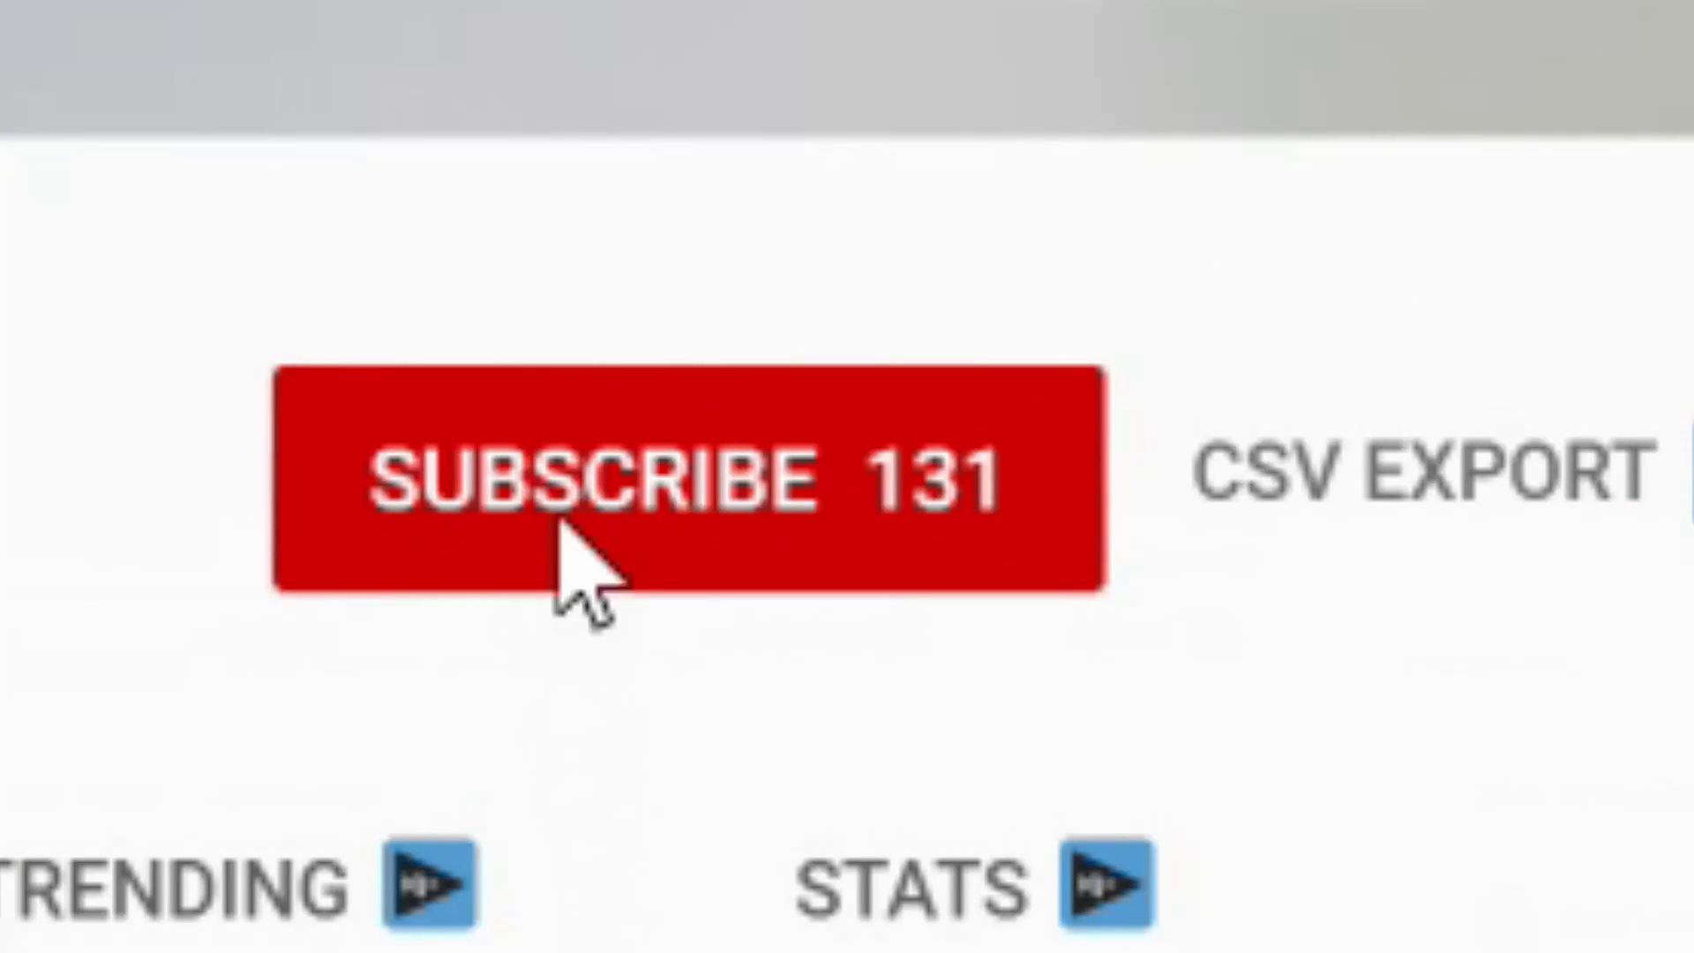
Load google.ca in Chrome
{"action": "left_click", "coordinate": [565, 514]}
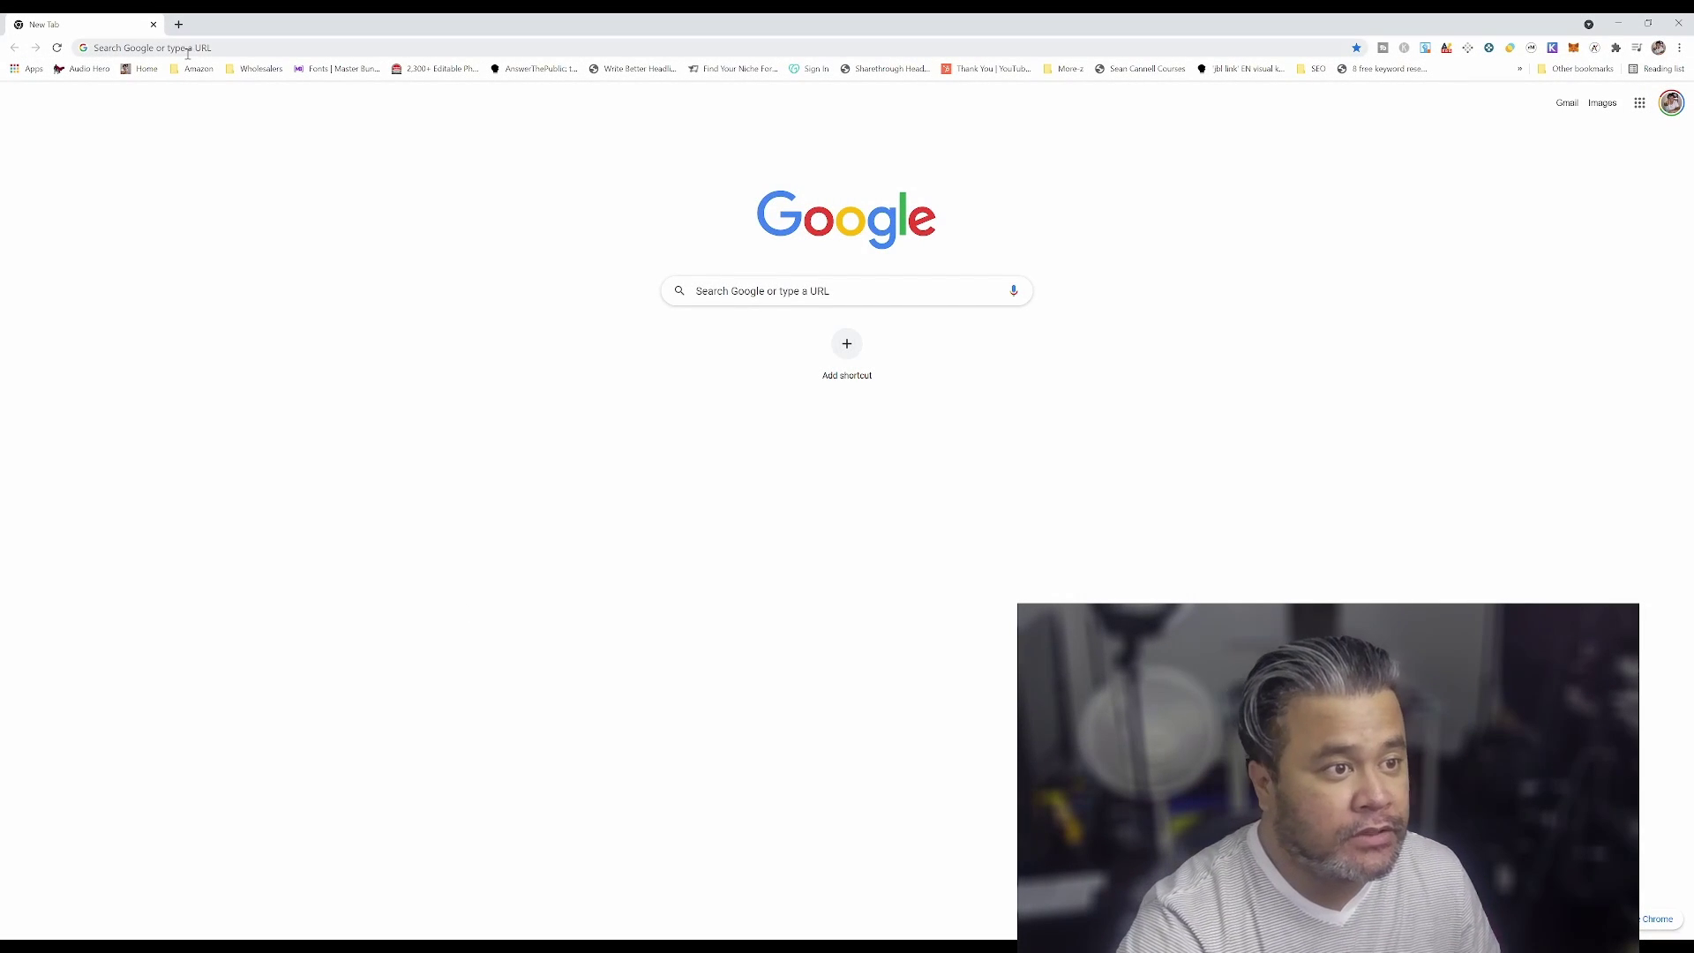
{"action": "left_click", "coordinate": [186, 47]}
{"action": "type", "text": "google.ca"}
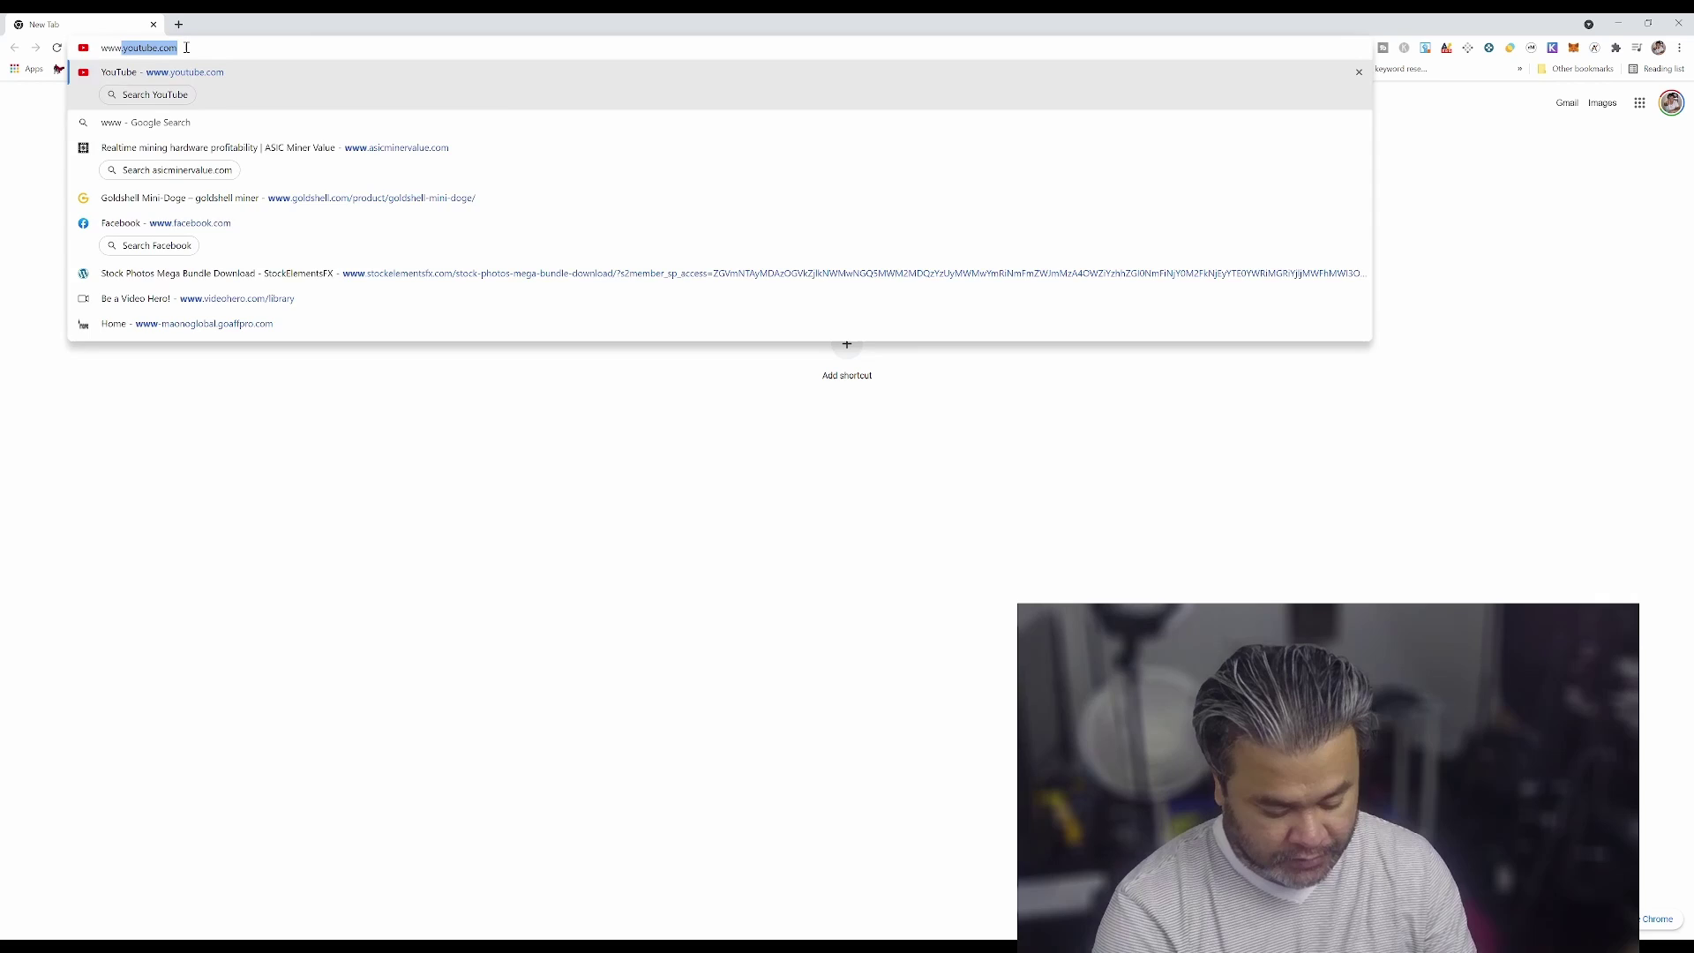
{"action": "key", "text": "Return"}
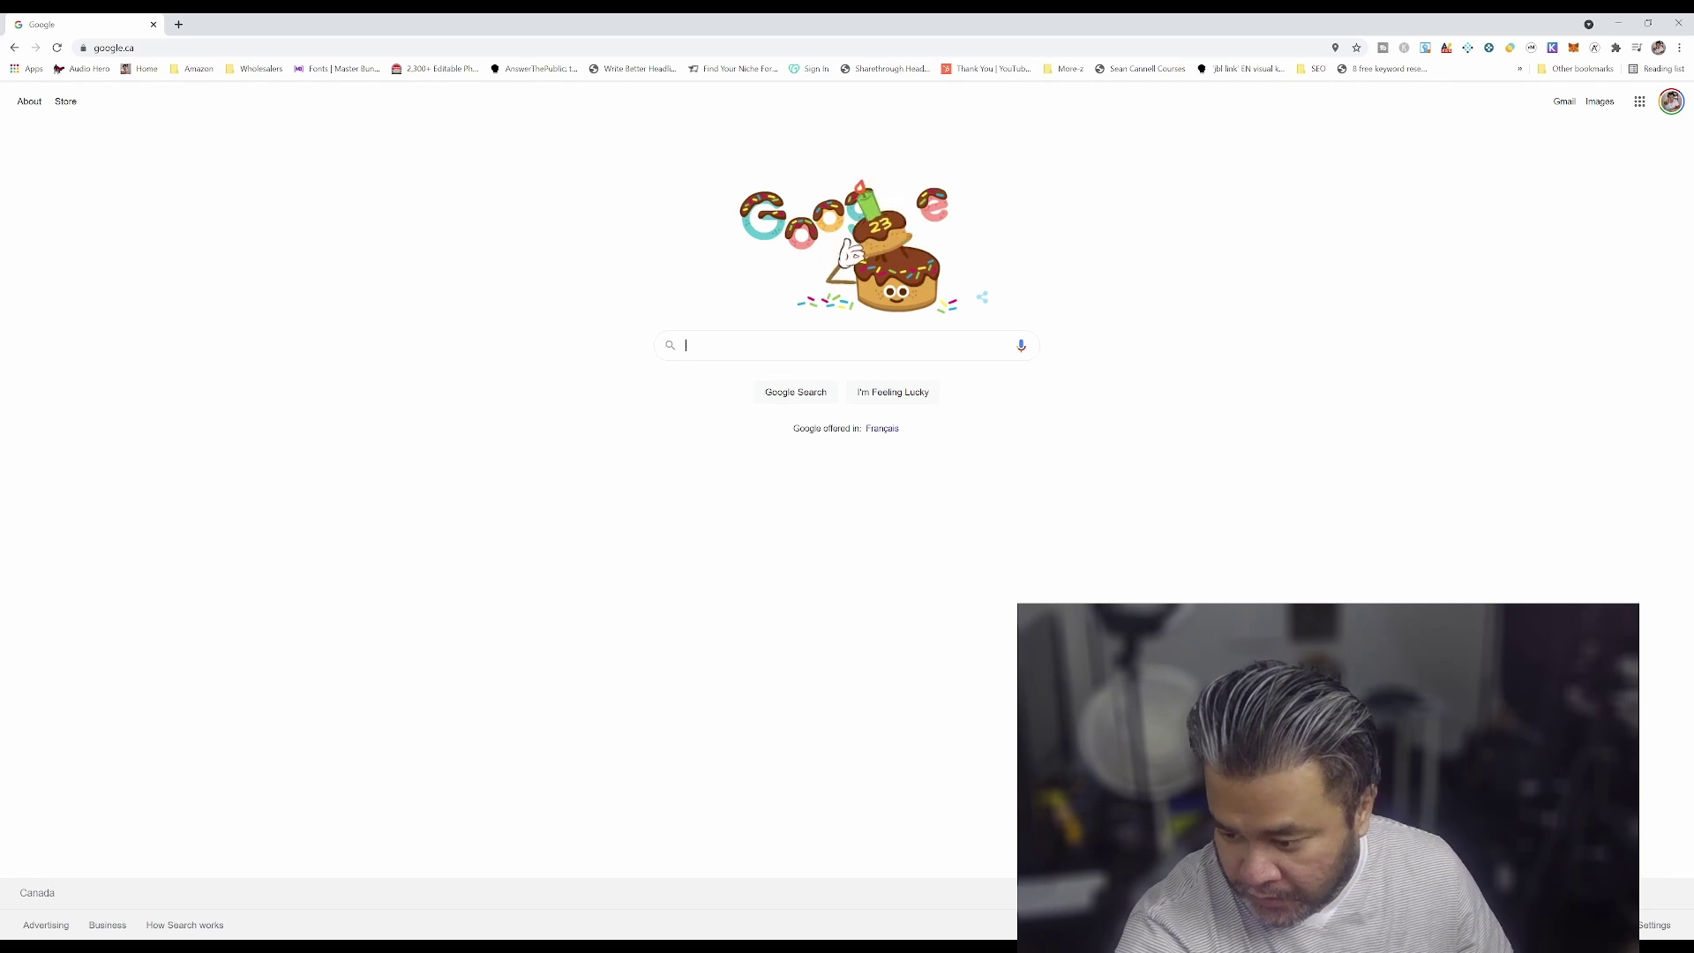
Go to the Deeper admin address 11.22.33.44 to reach its login page
{"action": "left_click", "coordinate": [287, 46]}
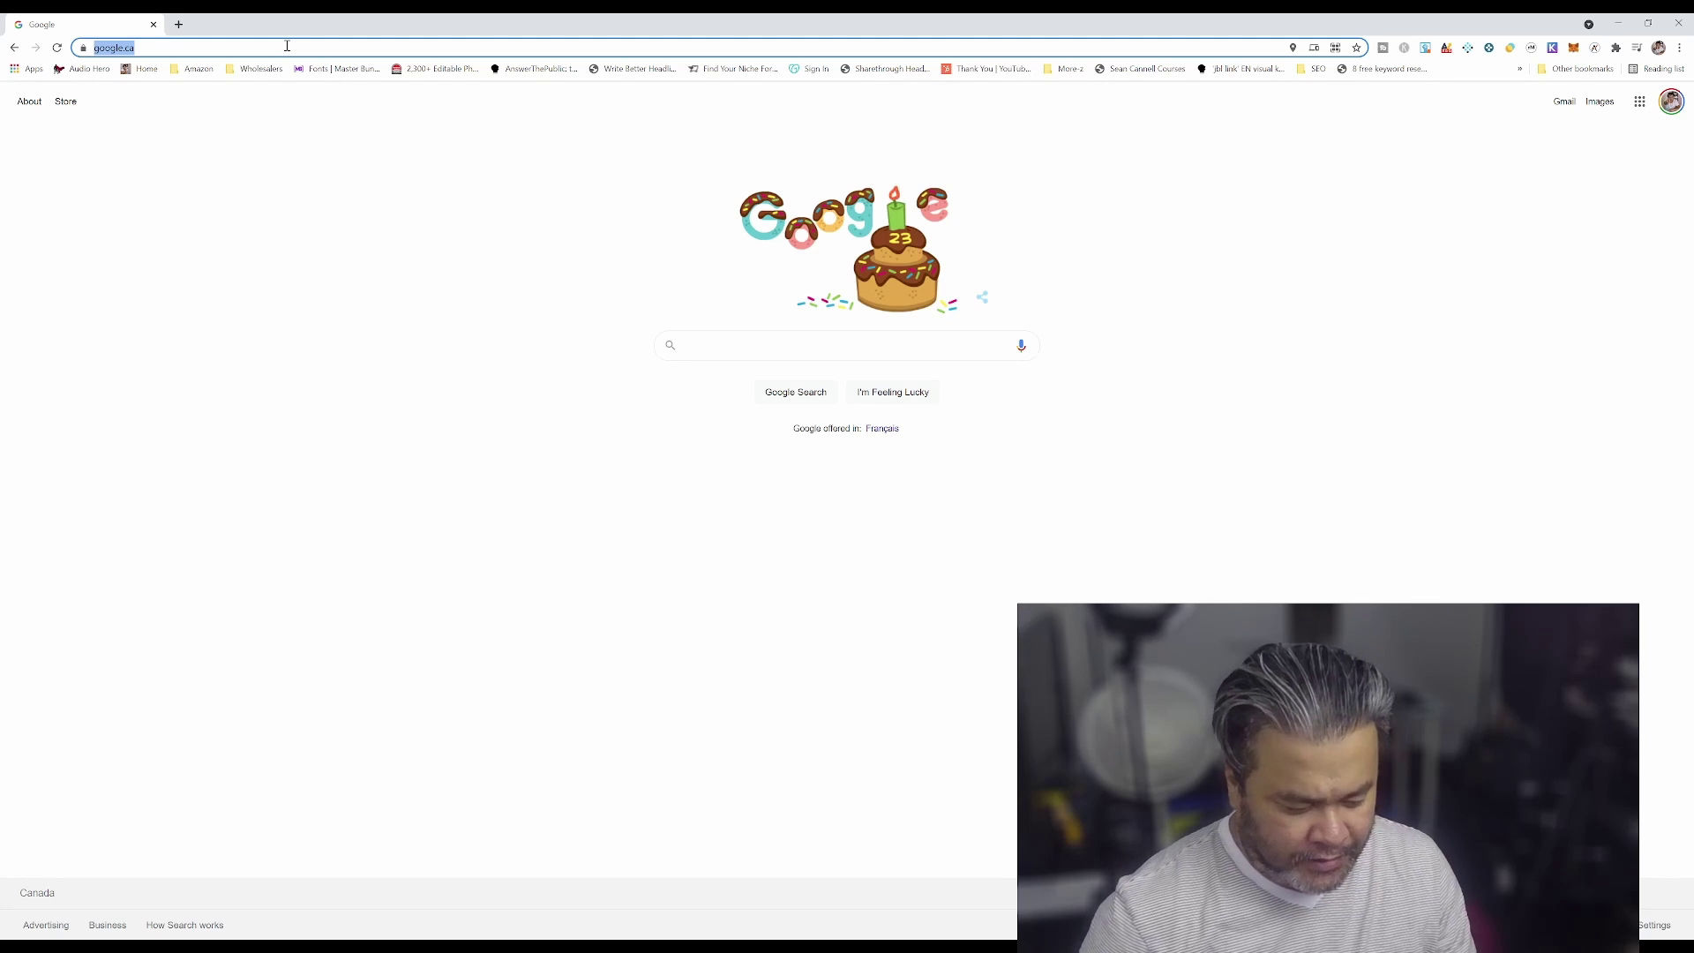
{"action": "type", "text": "11.22"}
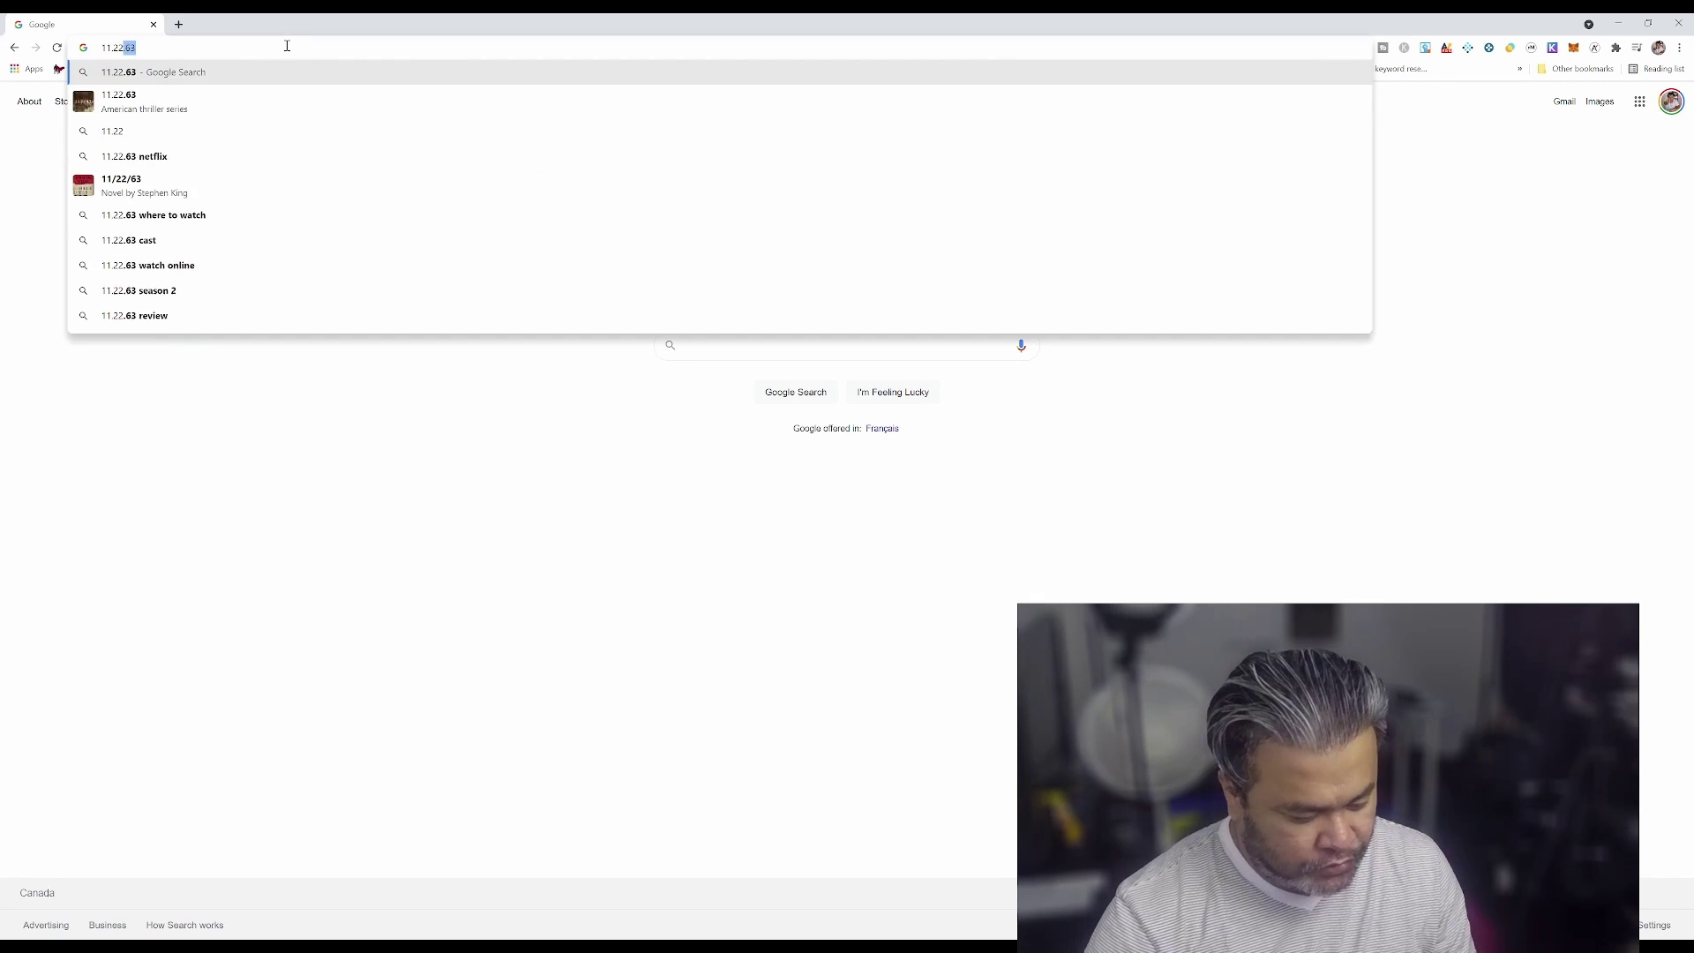
{"action": "type", "text": ".33.44"}
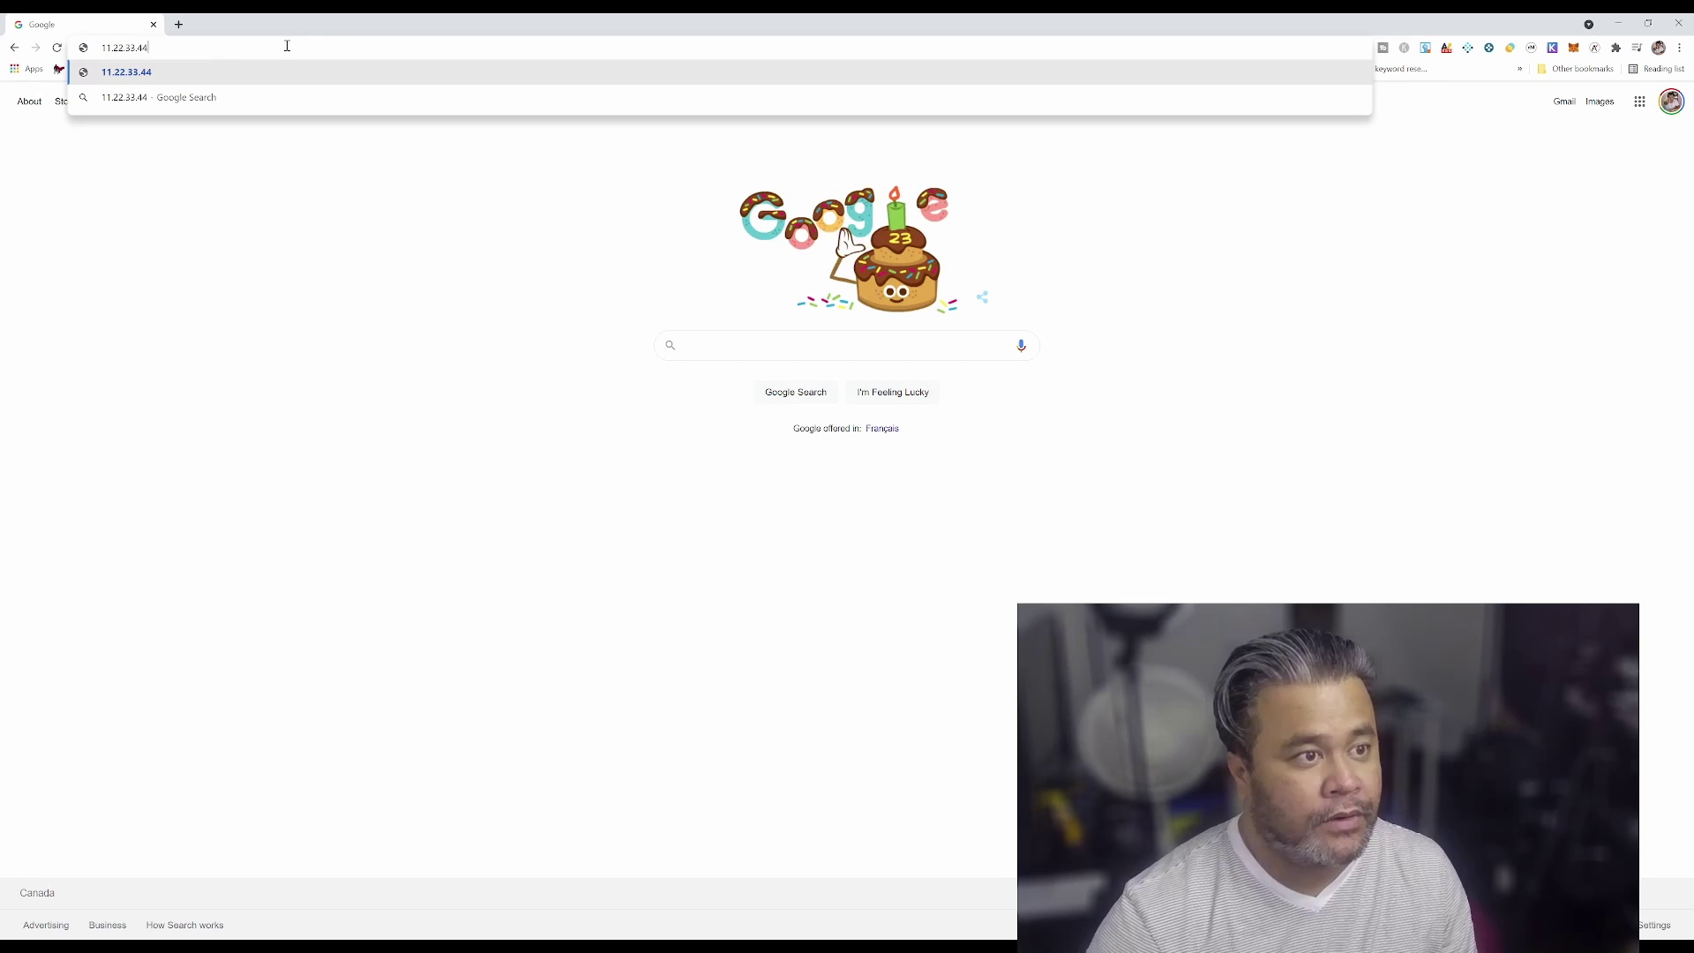
{"action": "key", "text": "Return"}
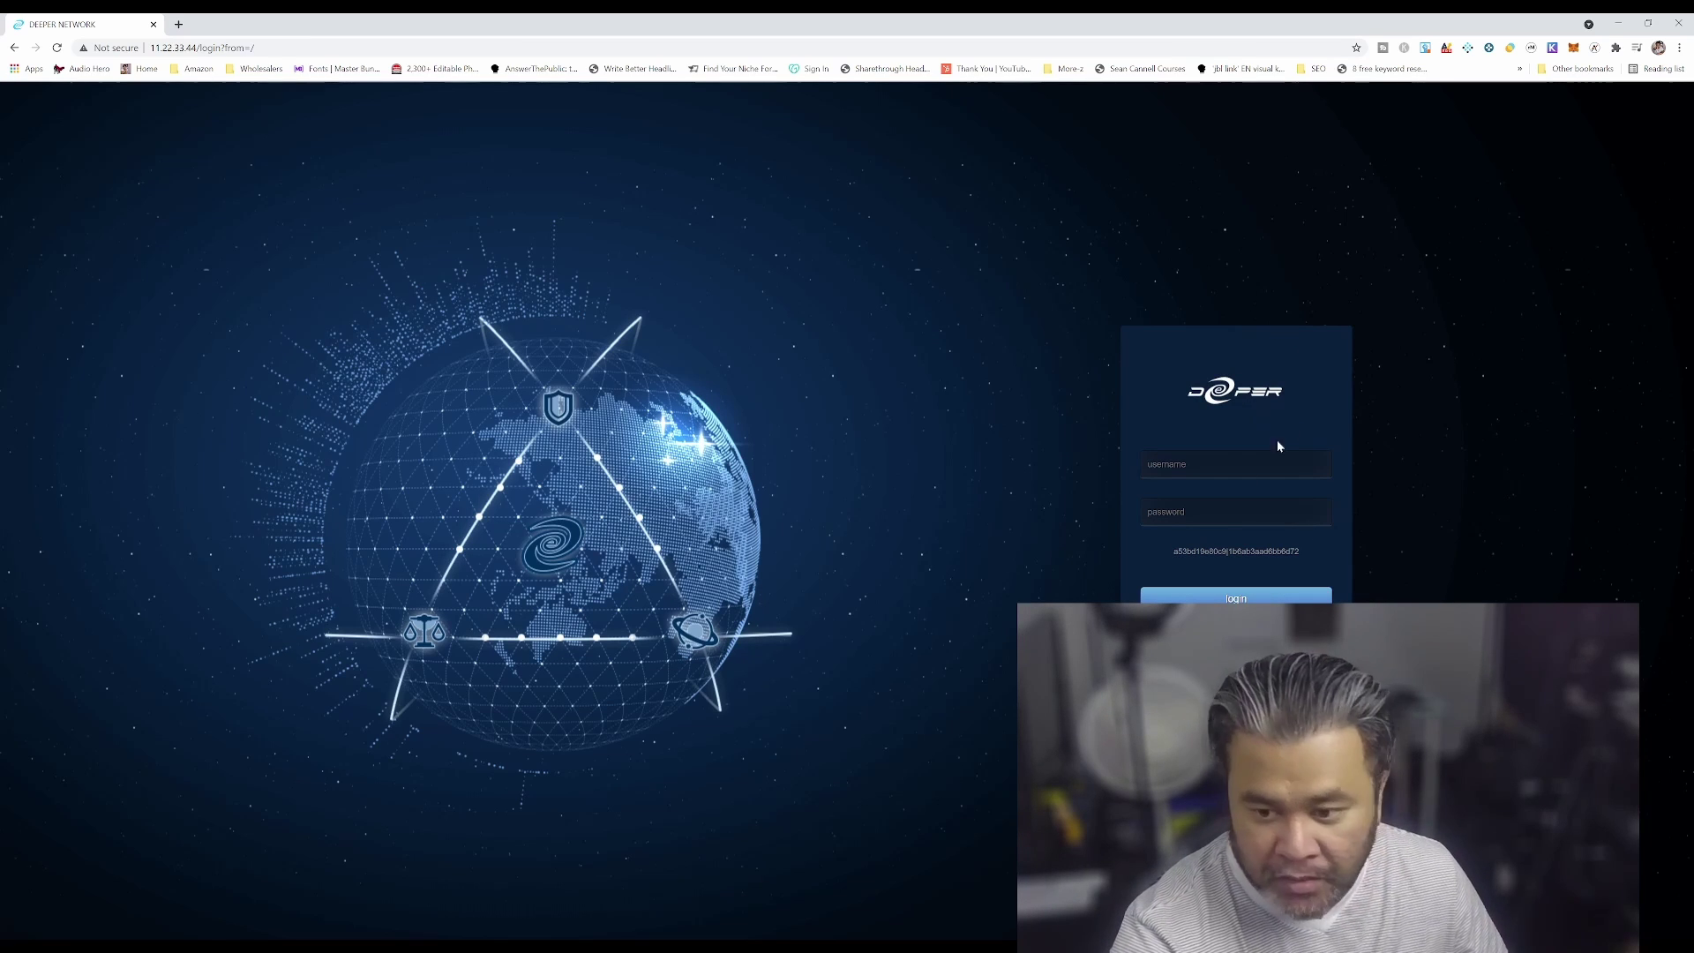
Log in with the admin username and password, then dismiss Chrome's breached-password warning
{"action": "left_click", "coordinate": [1213, 466]}
{"action": "type", "text": "admi"}
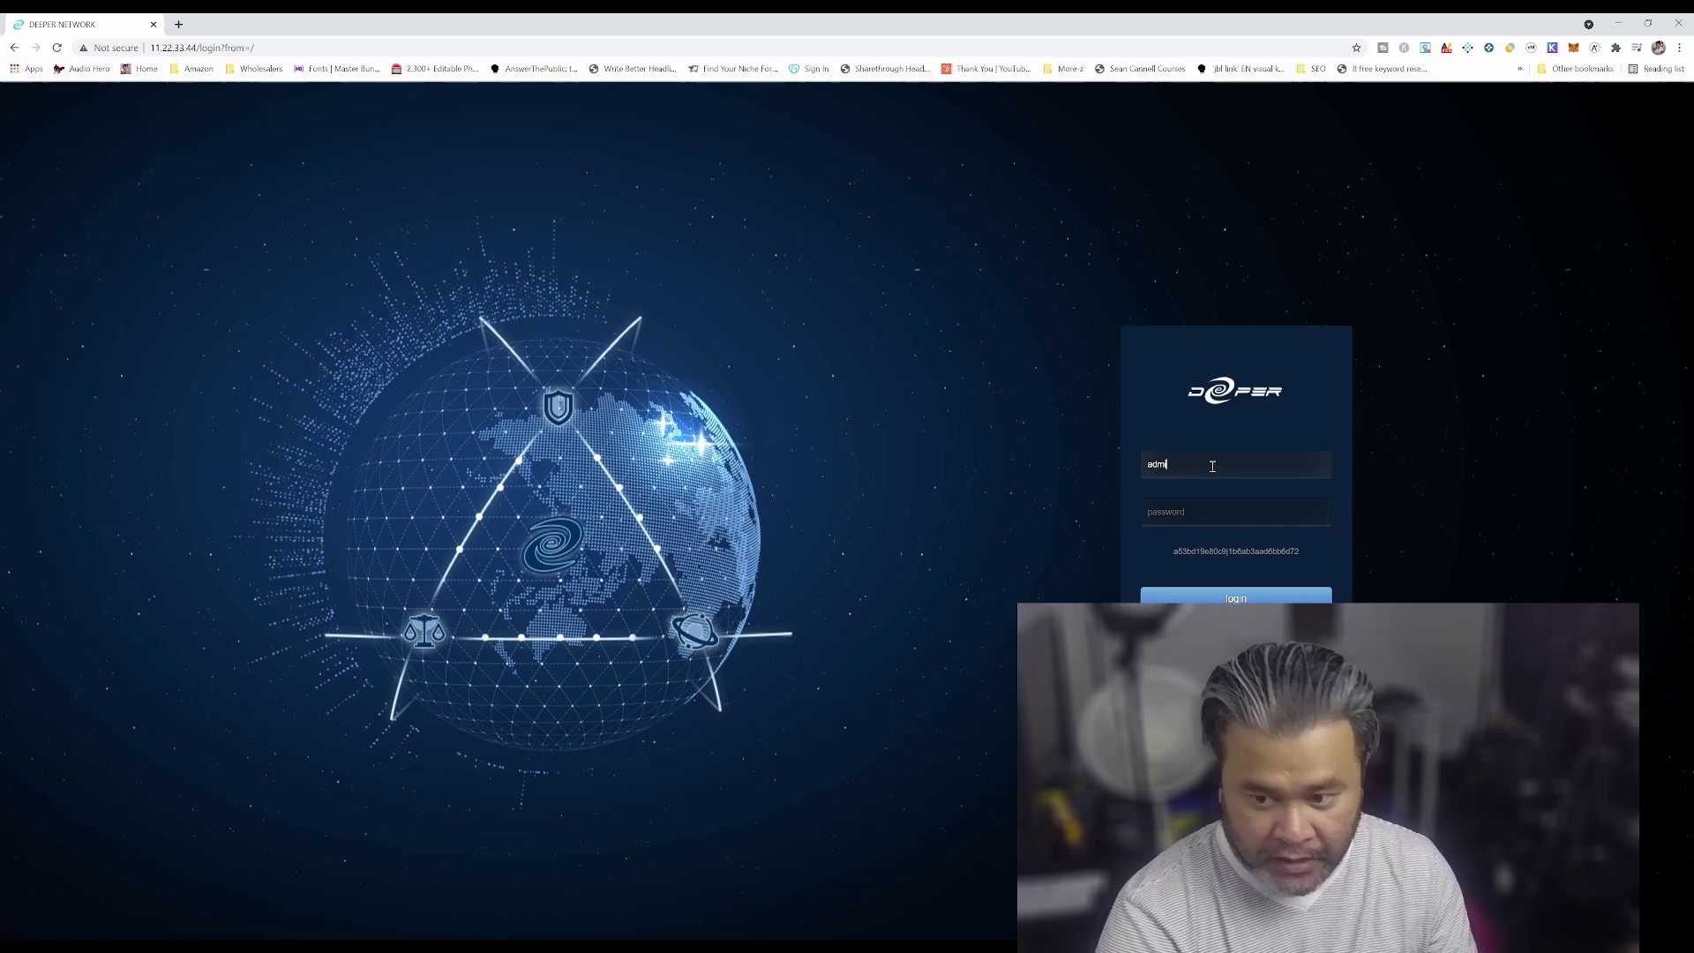
{"action": "type", "text": "n"}
{"action": "key", "text": "Tab"}
{"action": "type", "text": "admin"}
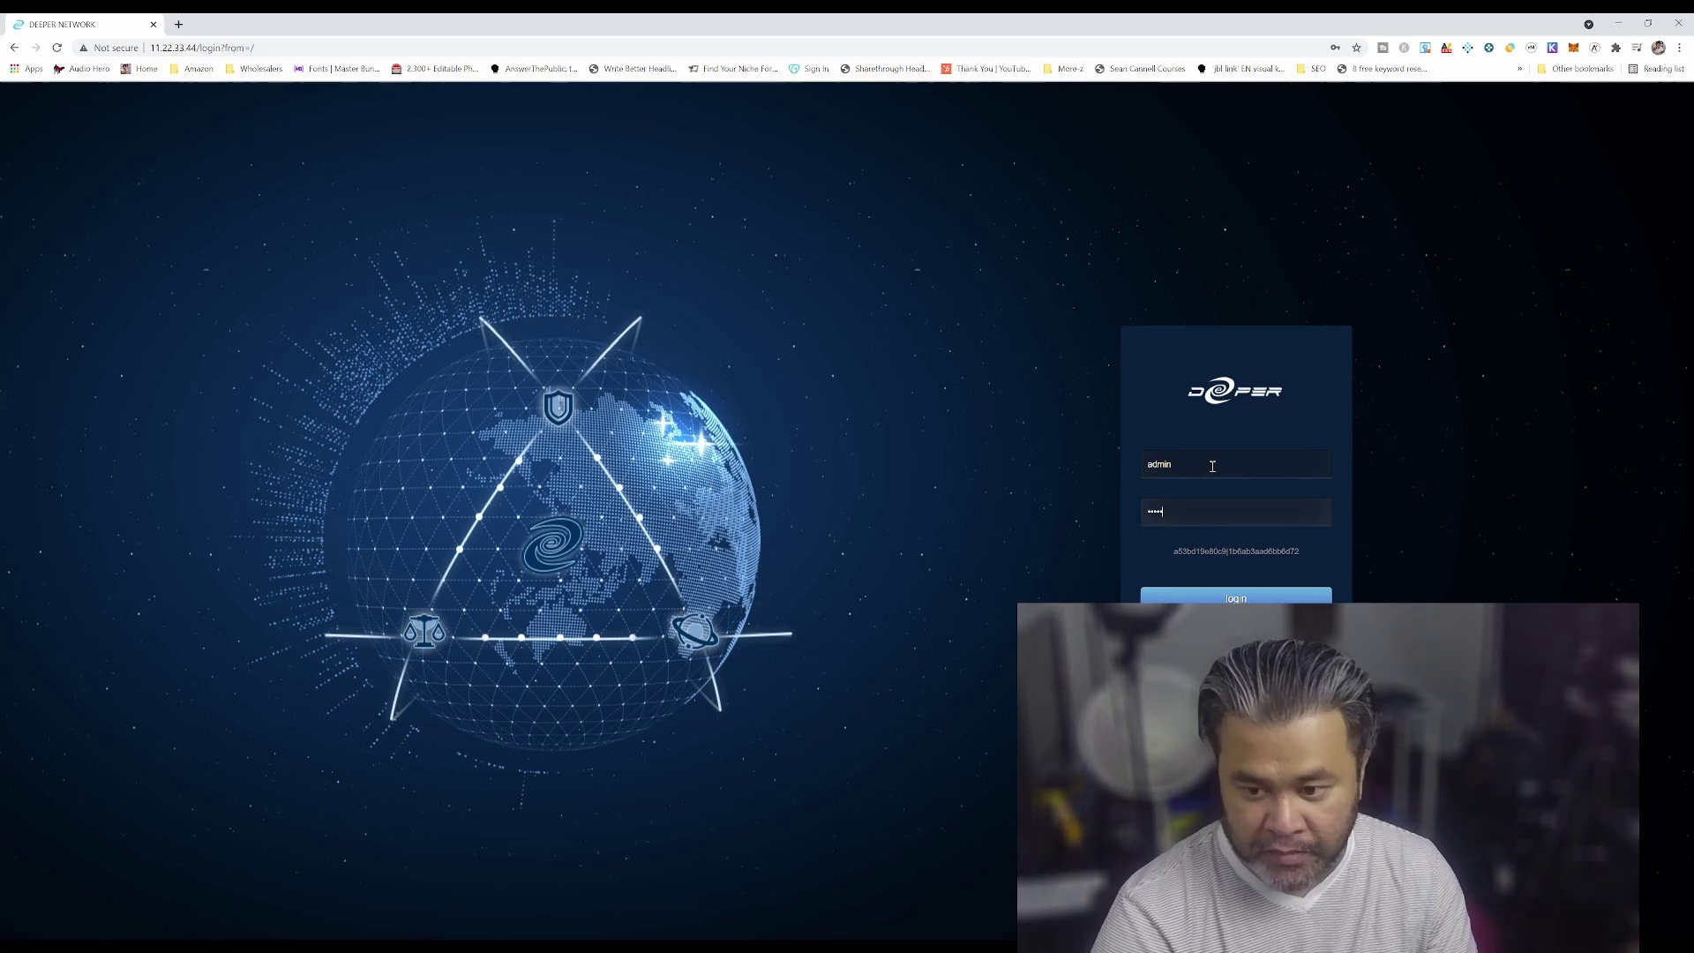
{"action": "key", "text": "Return"}
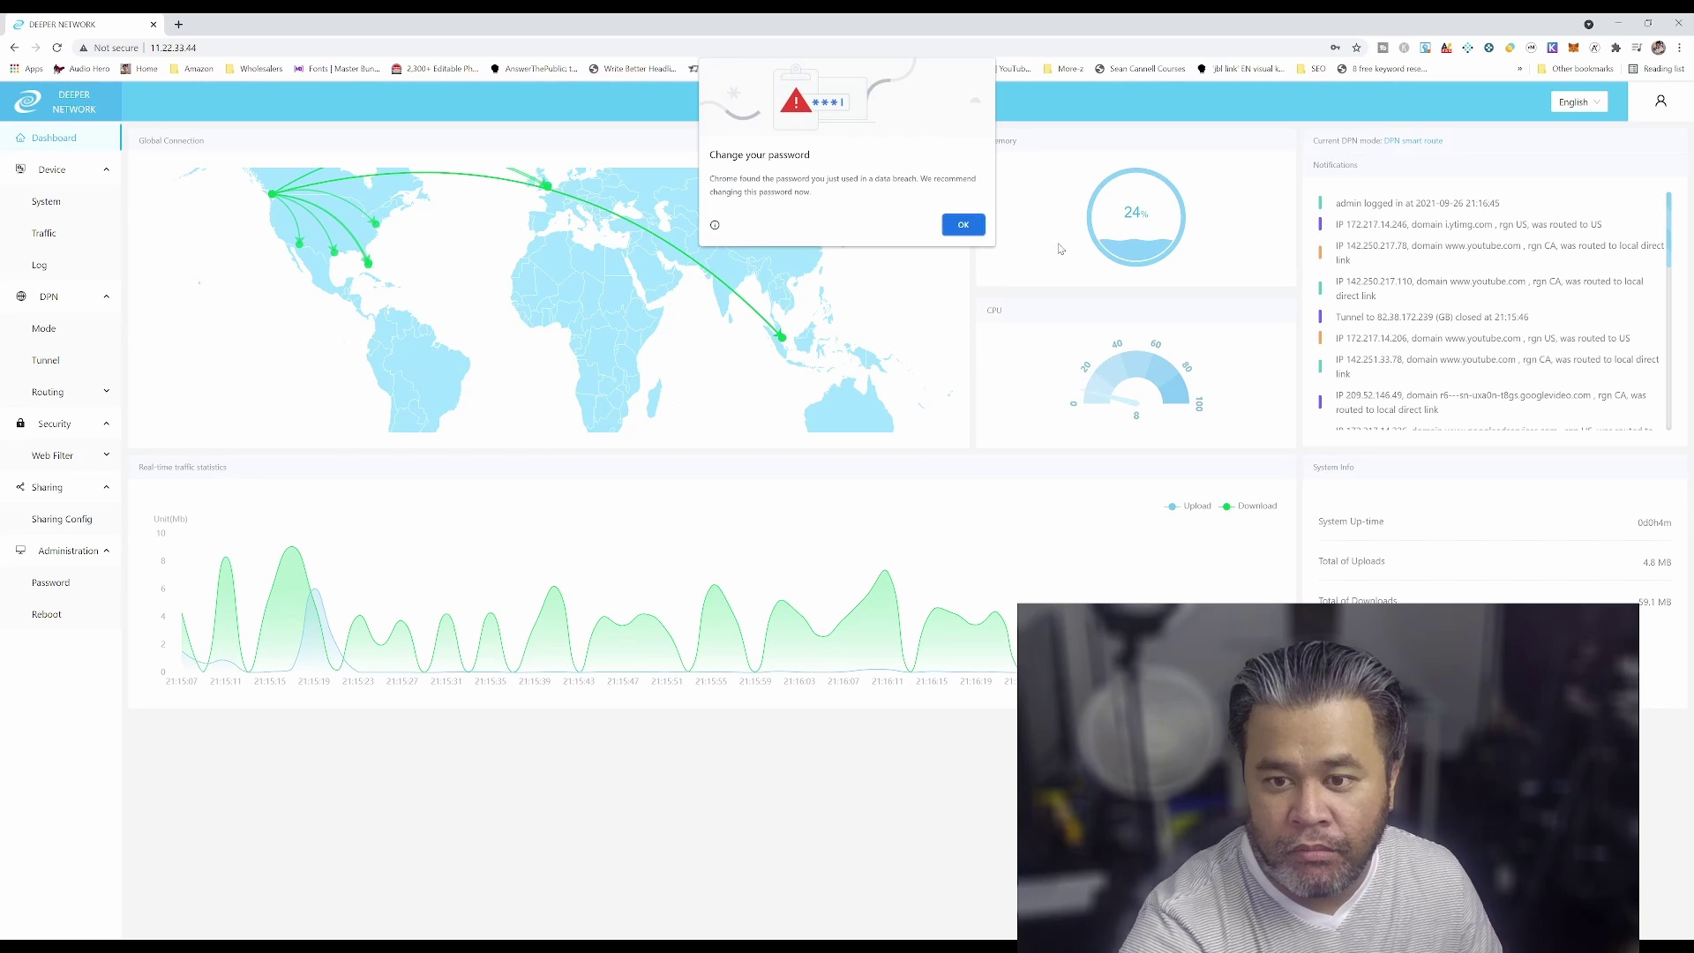
{"action": "left_click", "coordinate": [964, 226]}
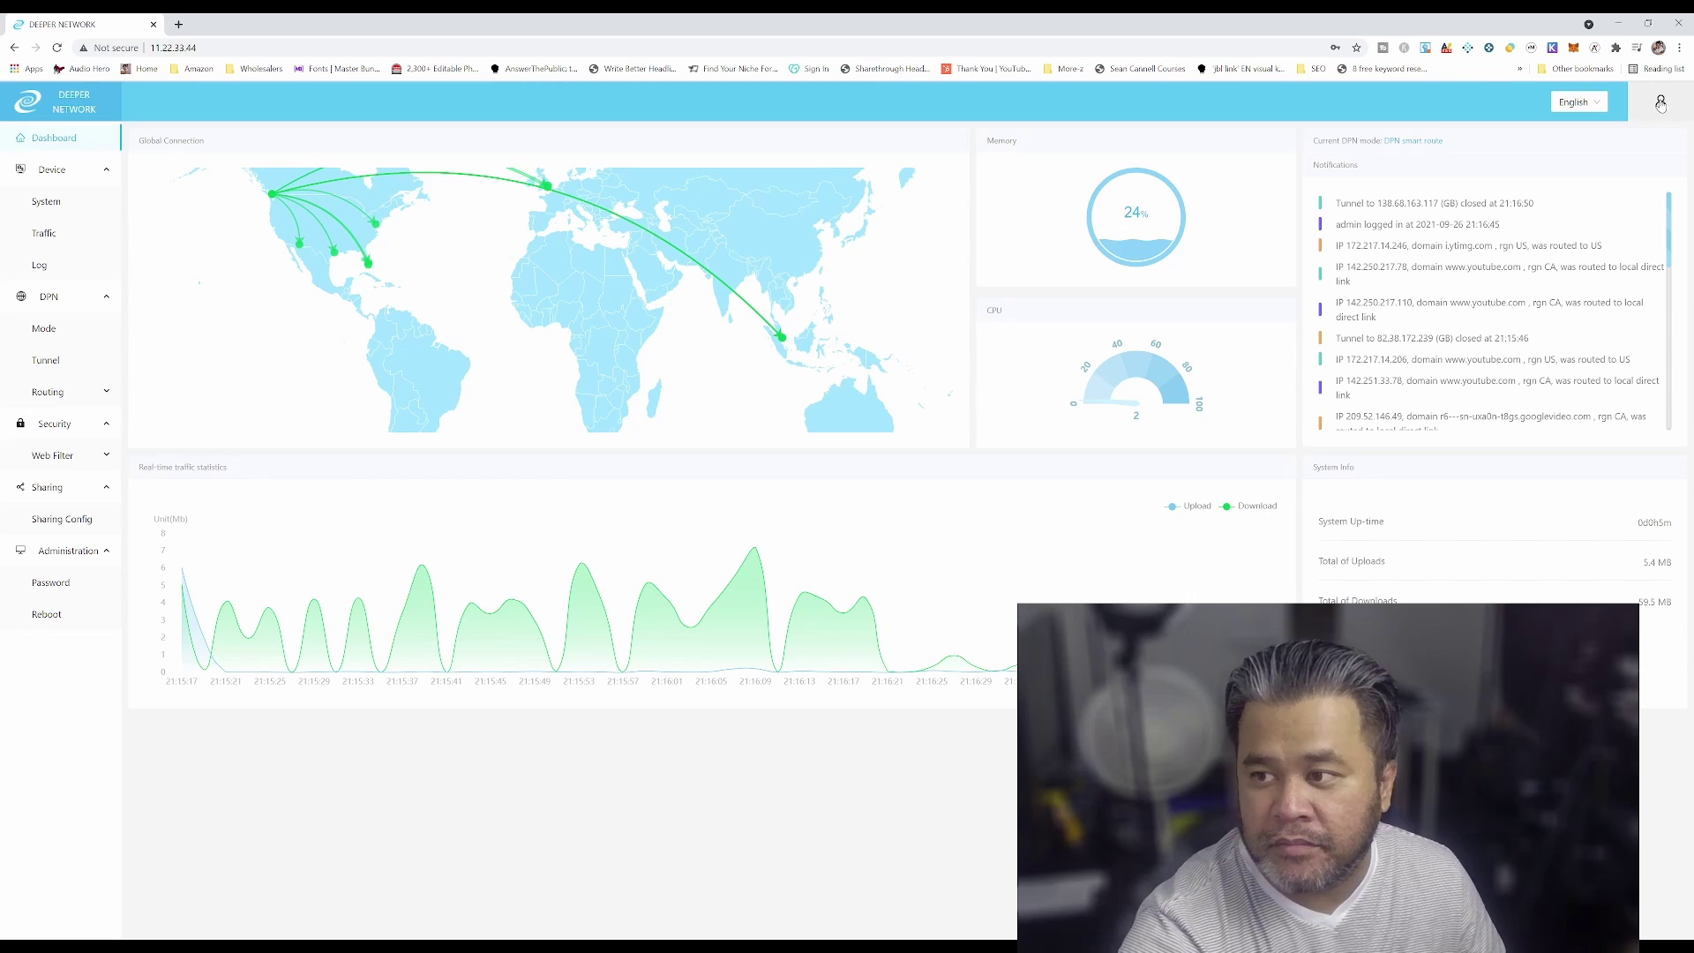
{"action": "mouse_move", "coordinate": [1661, 101]}
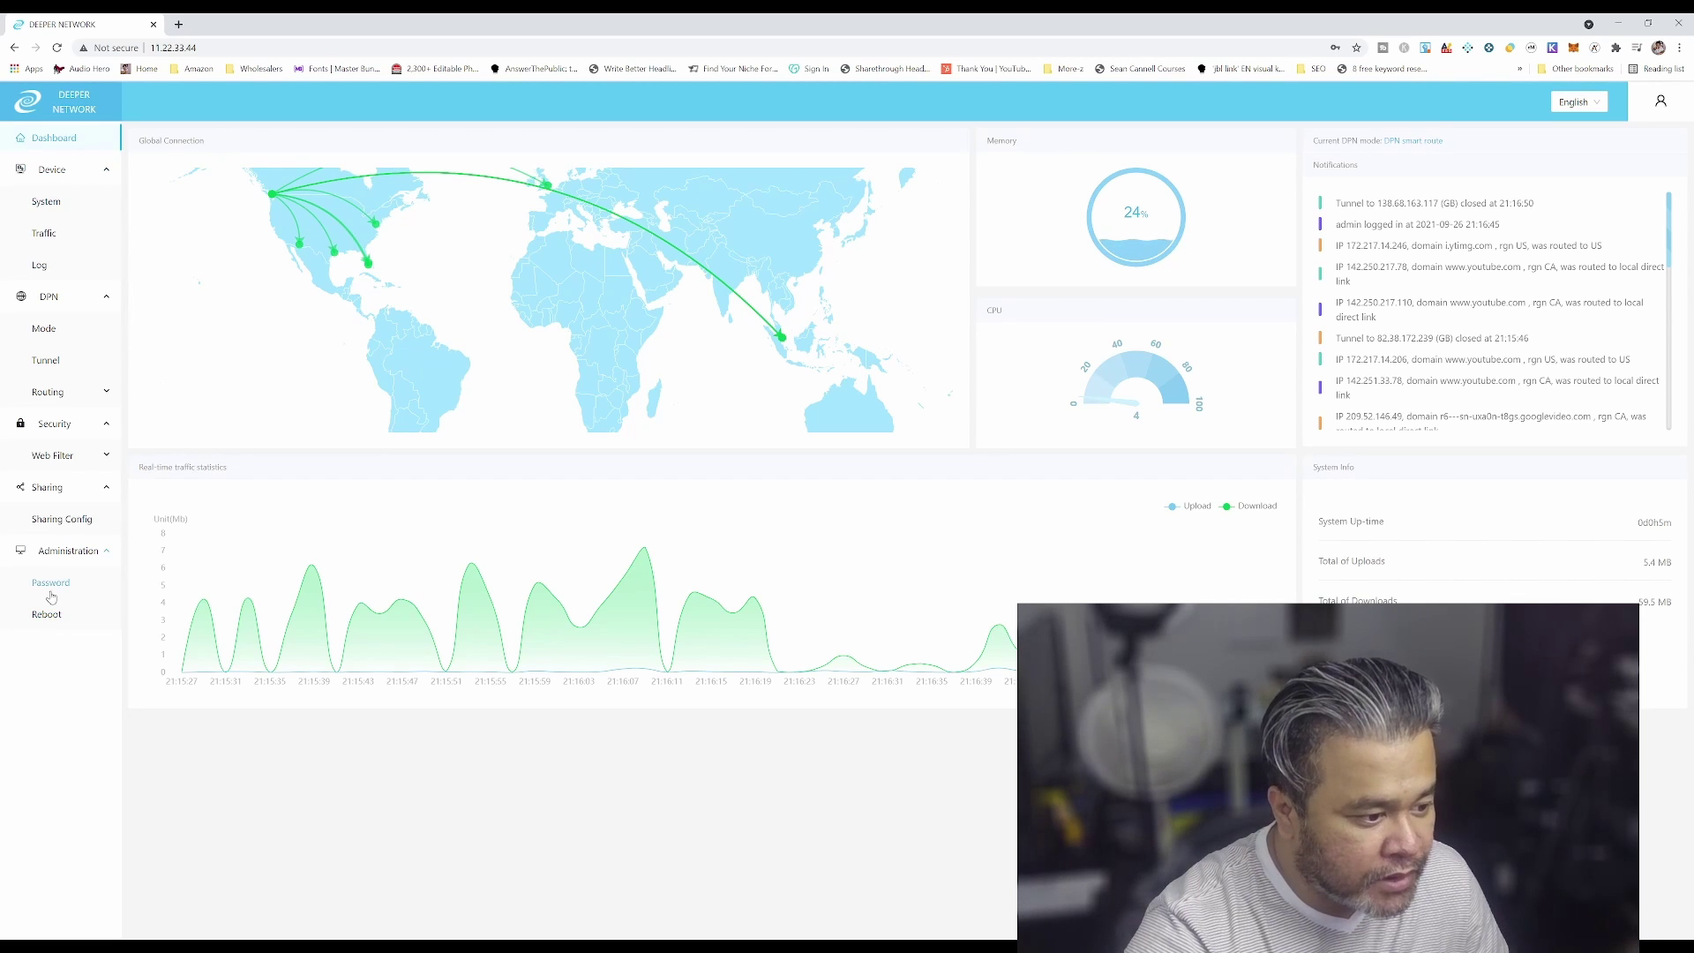
On the sharing configuration page, leave the sharing bandwidth limit switched off
{"action": "left_click", "coordinate": [60, 528]}
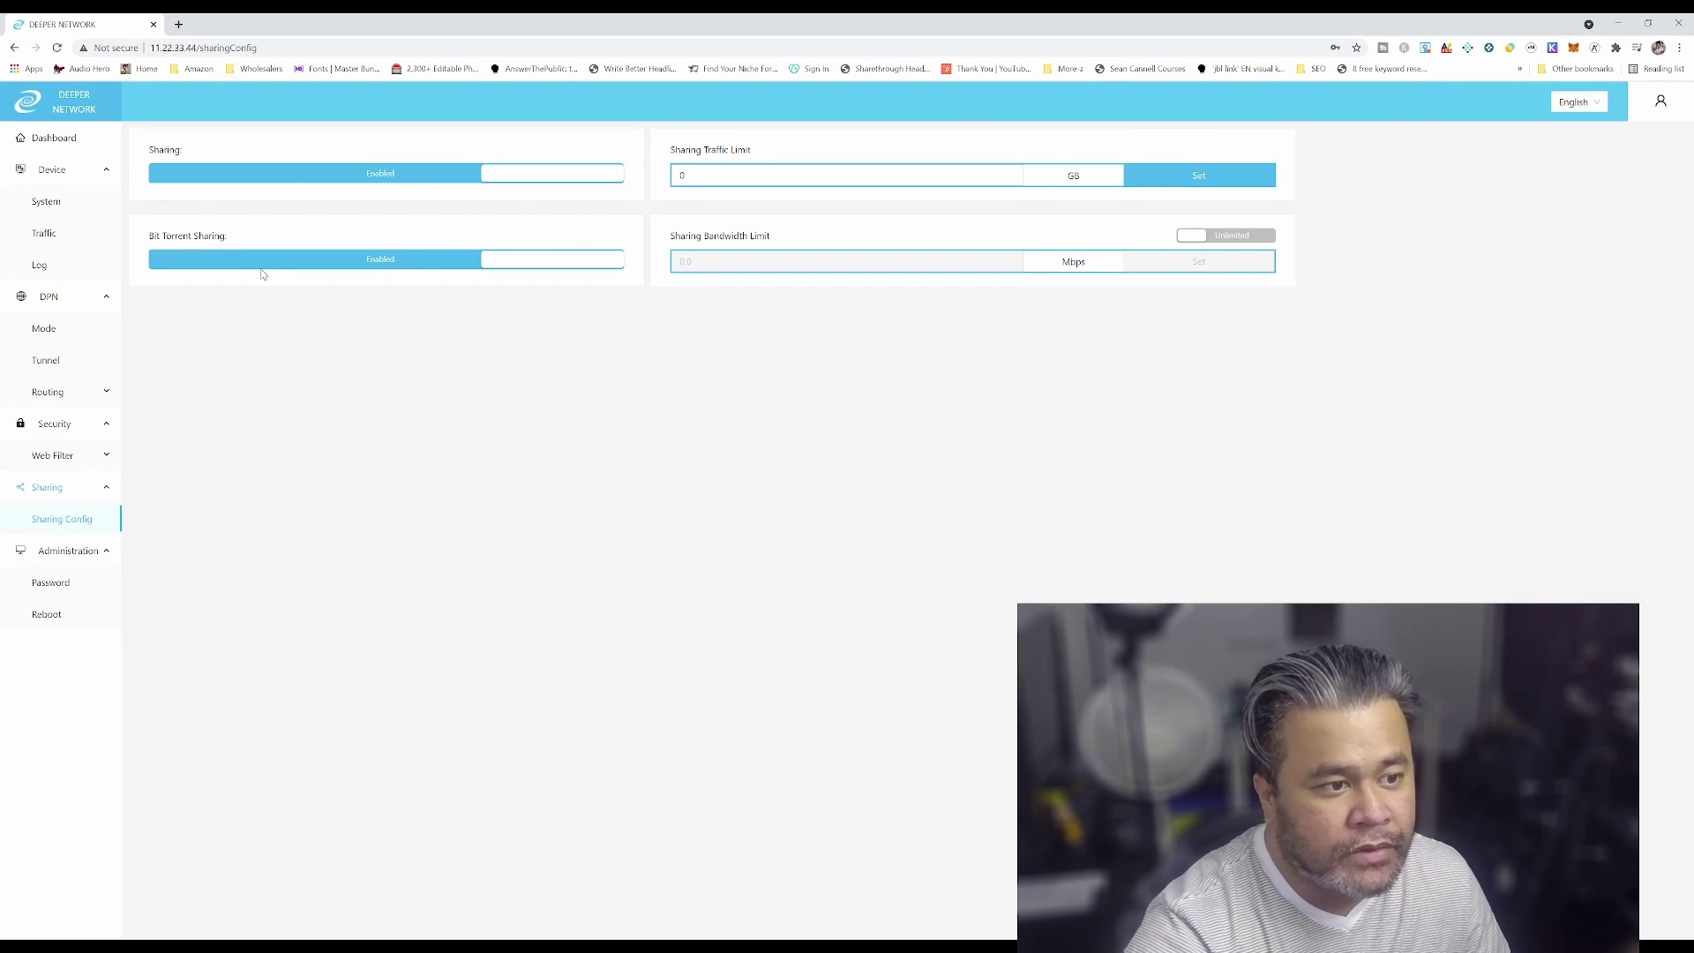
{"action": "left_click", "coordinate": [1191, 242]}
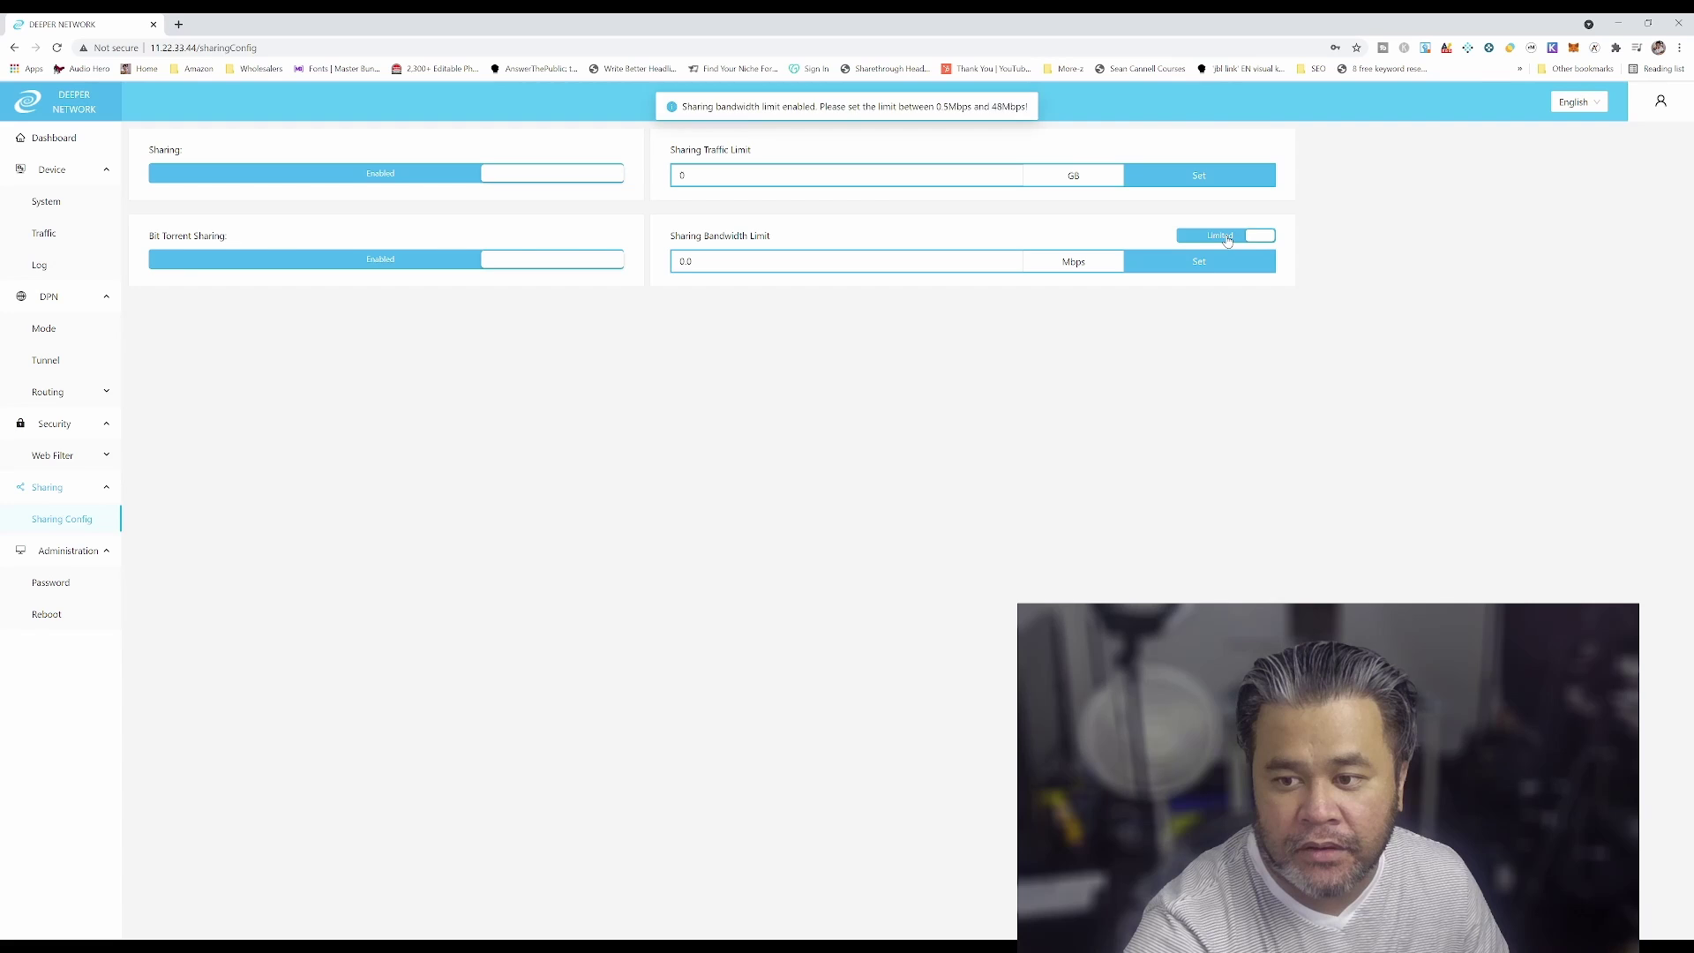
{"action": "left_click", "coordinate": [1226, 241]}
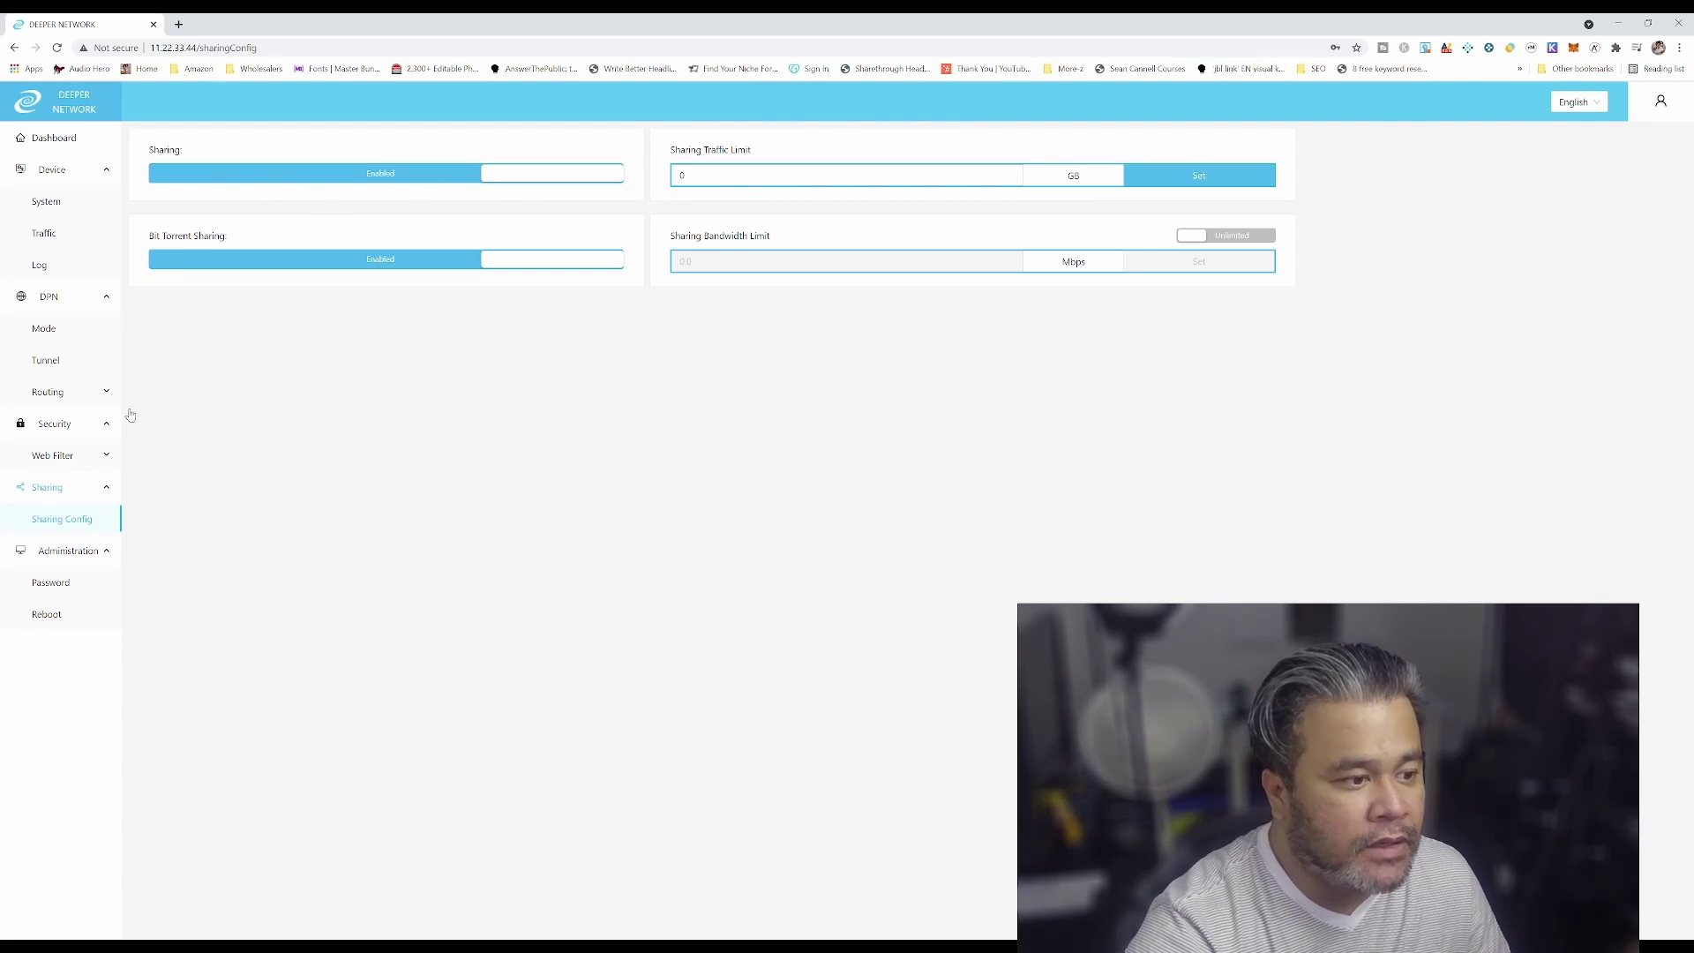
Open the Web Filter Default Config report under Security
{"action": "left_click", "coordinate": [56, 556]}
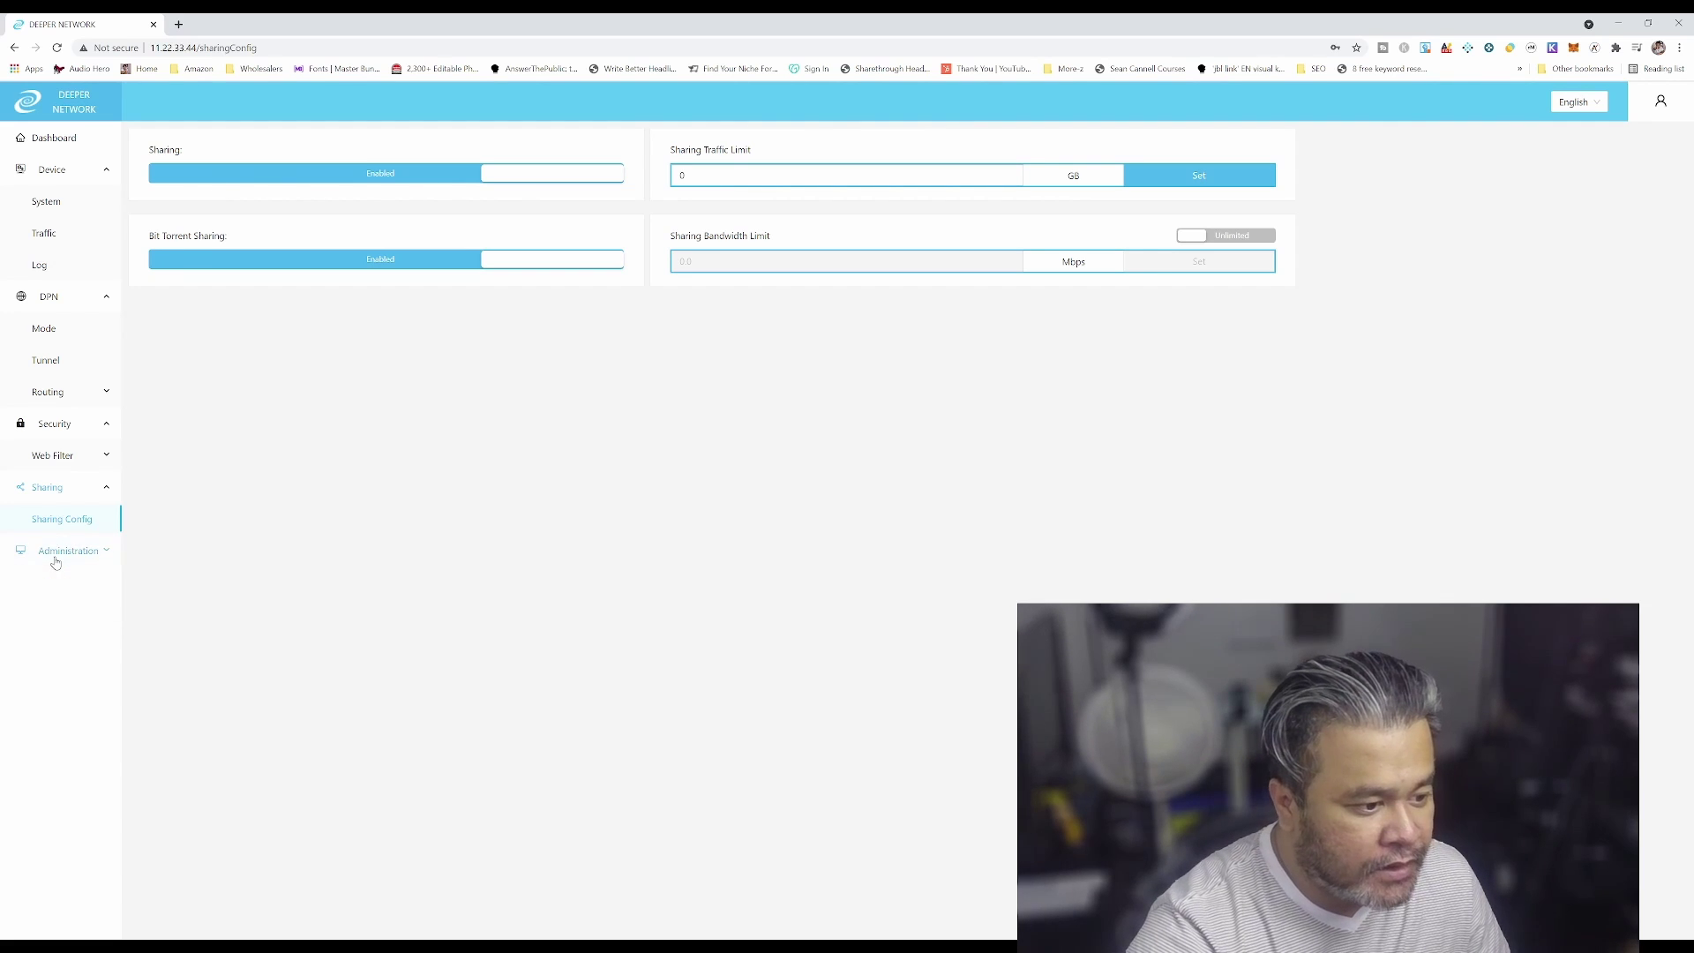
{"action": "left_click", "coordinate": [55, 558]}
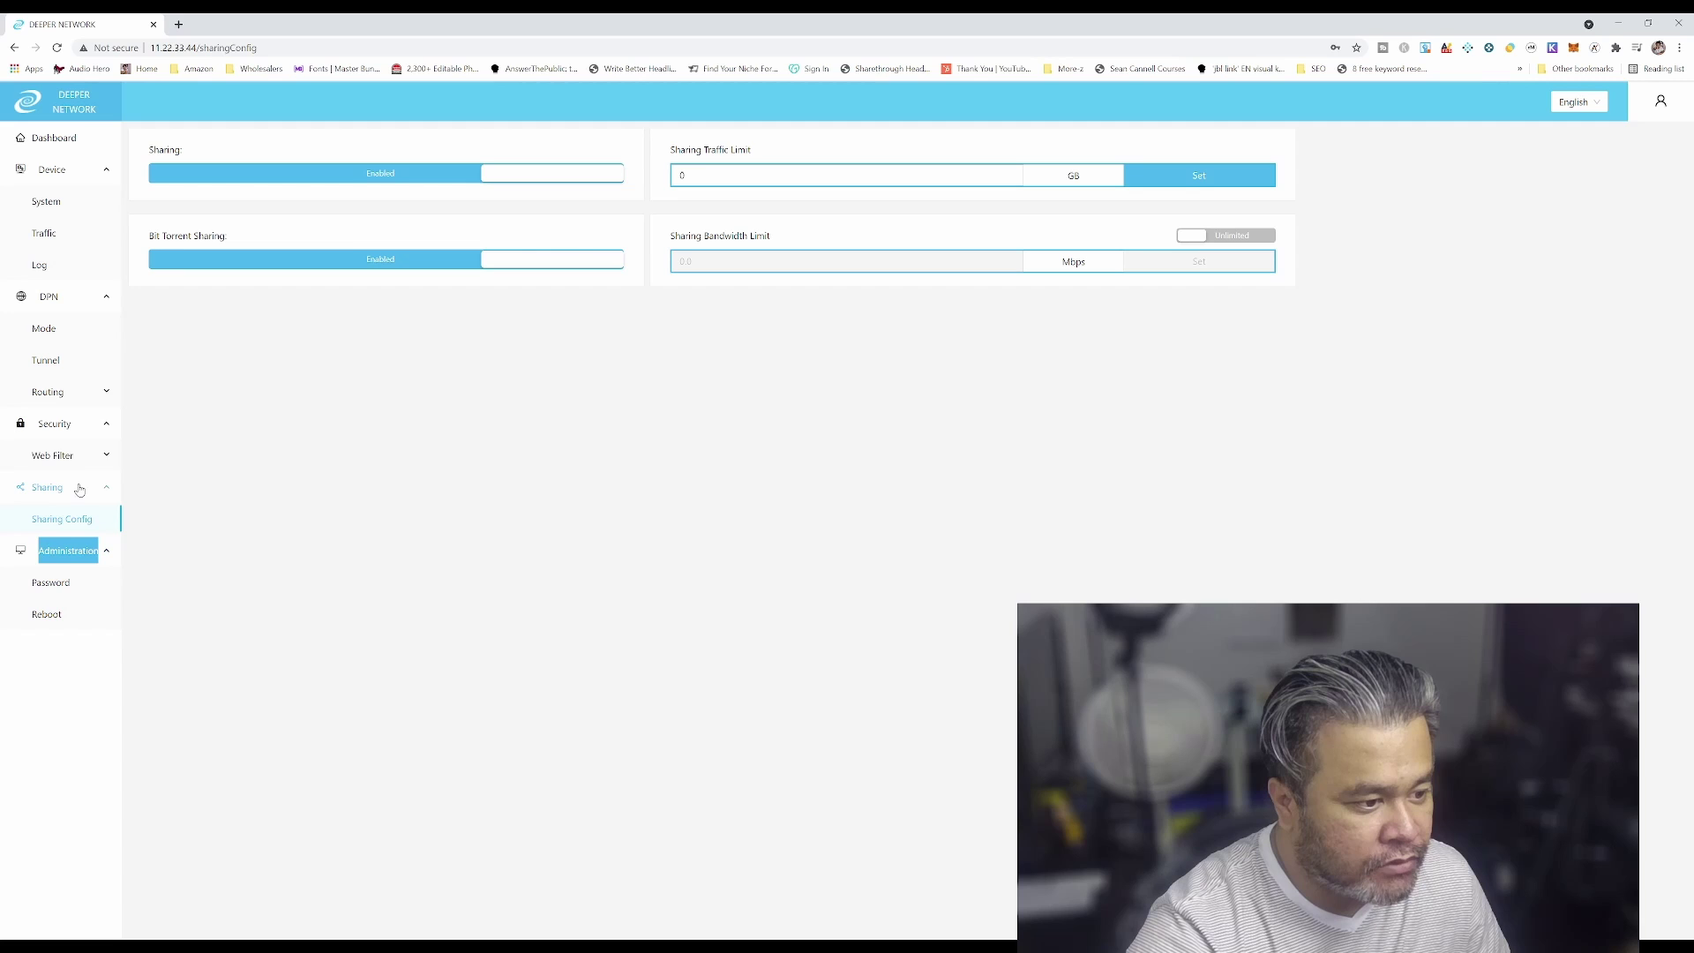
{"action": "left_click", "coordinate": [80, 455]}
{"action": "left_click", "coordinate": [95, 488]}
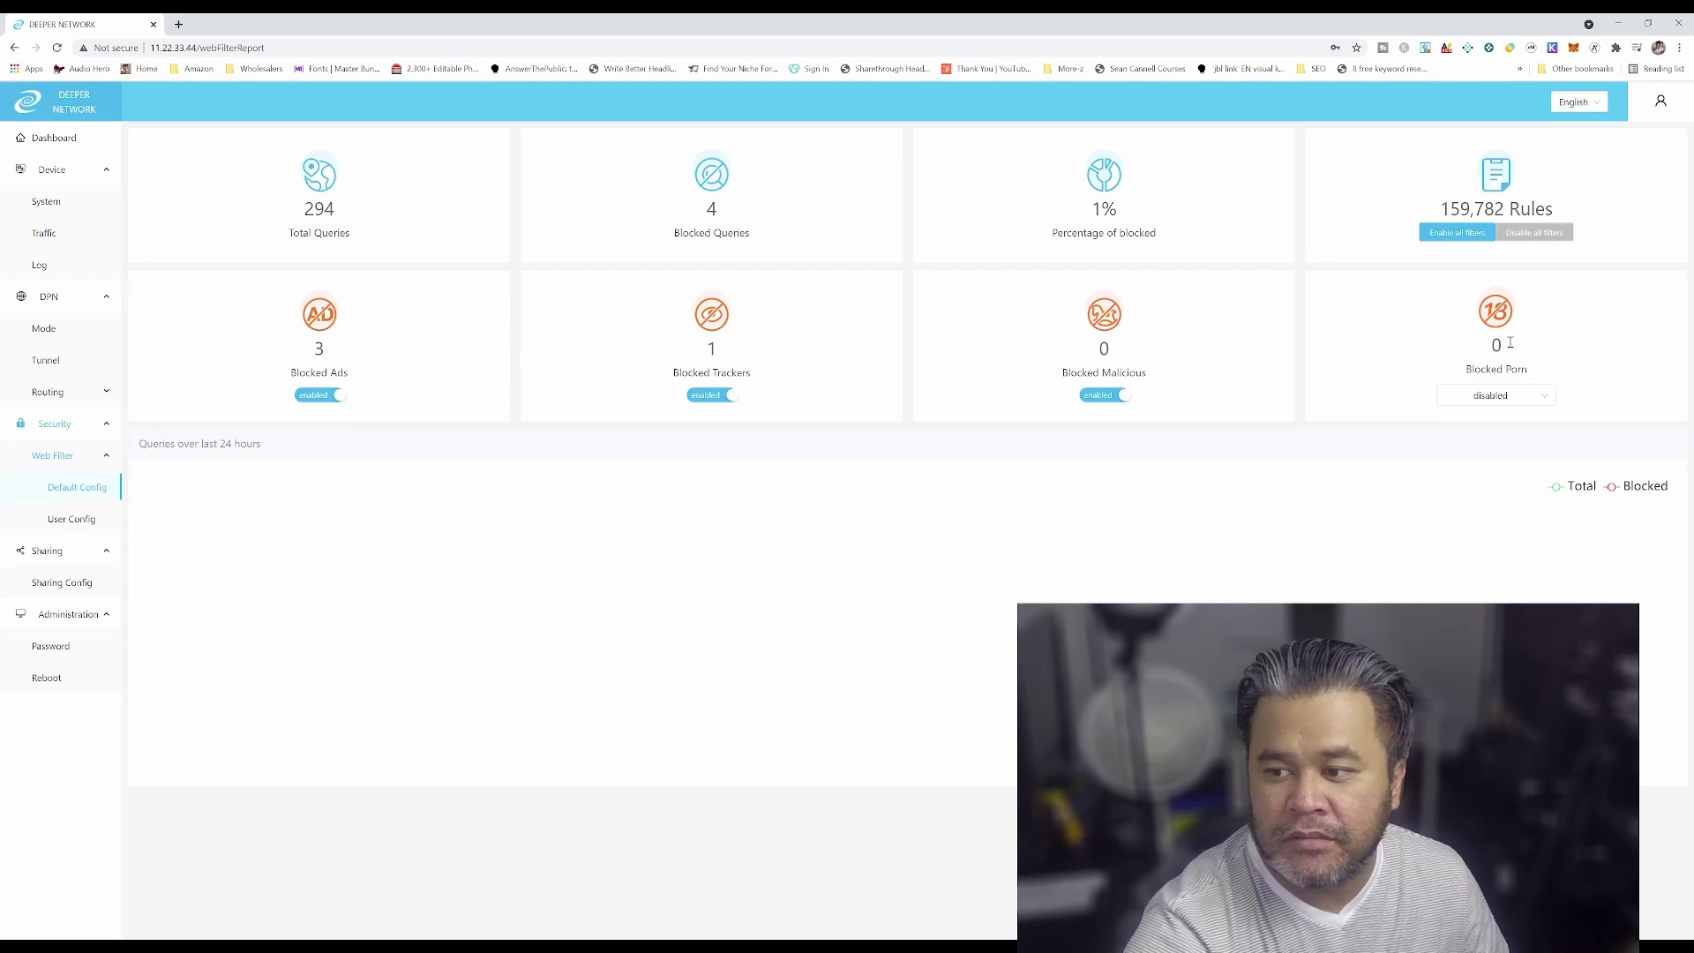
Set Blocked Porn to enabled, then go to Web Filter User Config for the whitelist and blacklist
{"action": "left_click", "coordinate": [1545, 396]}
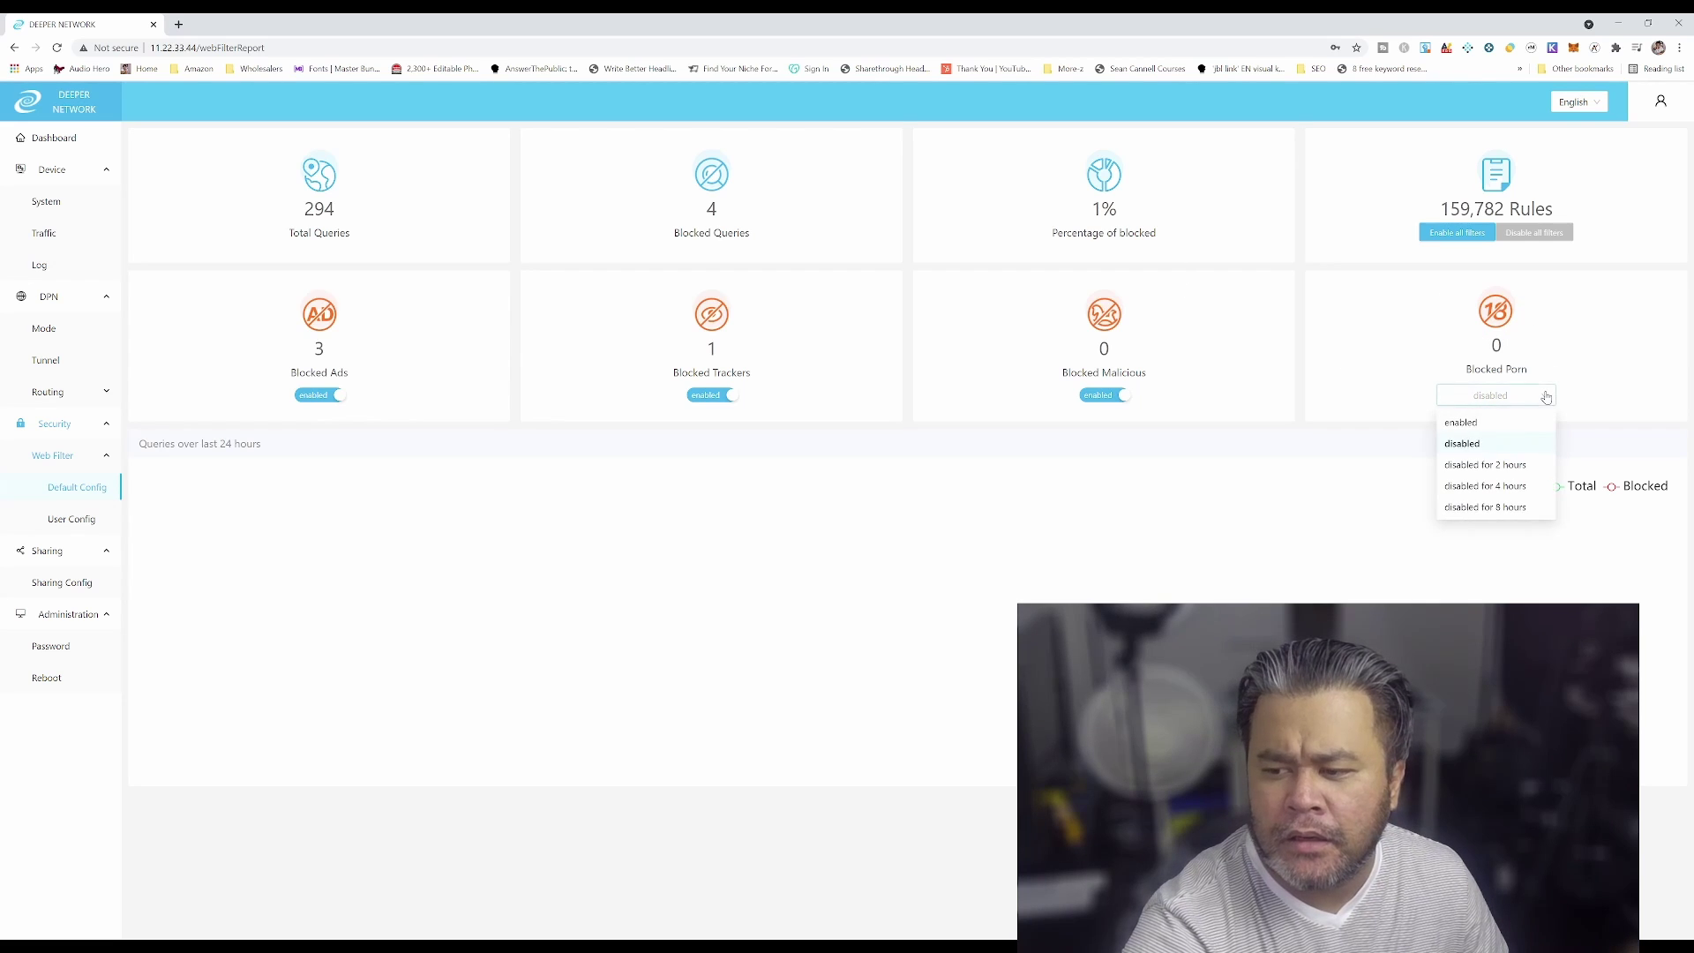
{"action": "left_click", "coordinate": [1465, 422]}
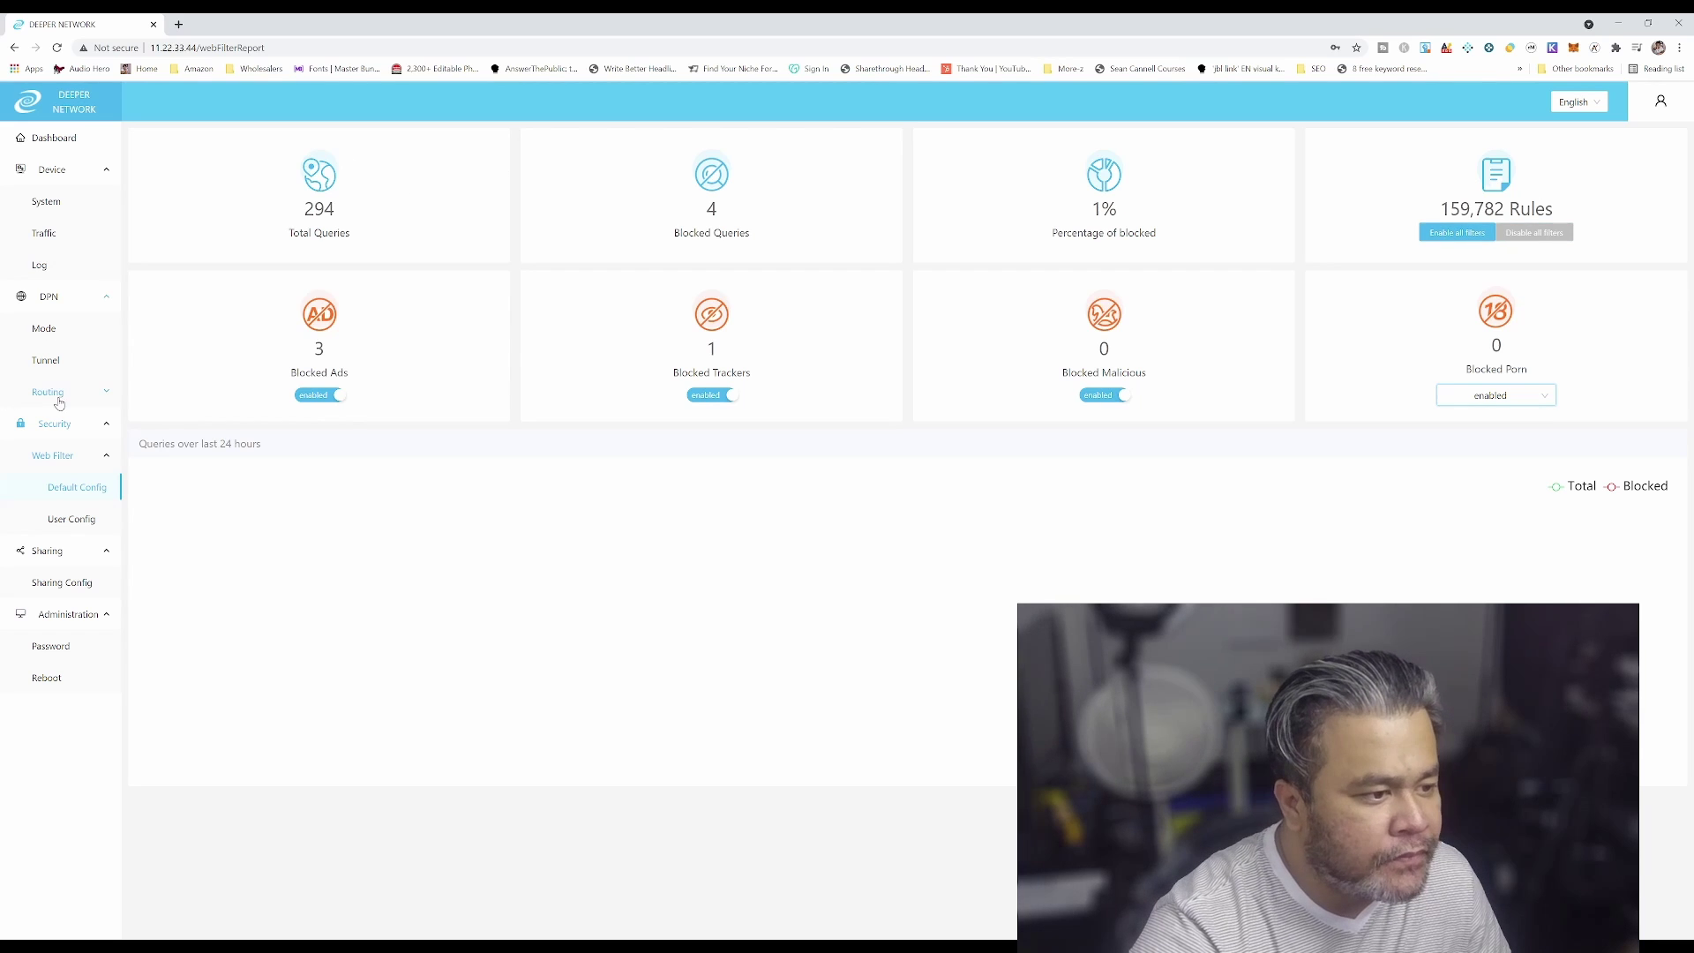
{"action": "left_click", "coordinate": [72, 521]}
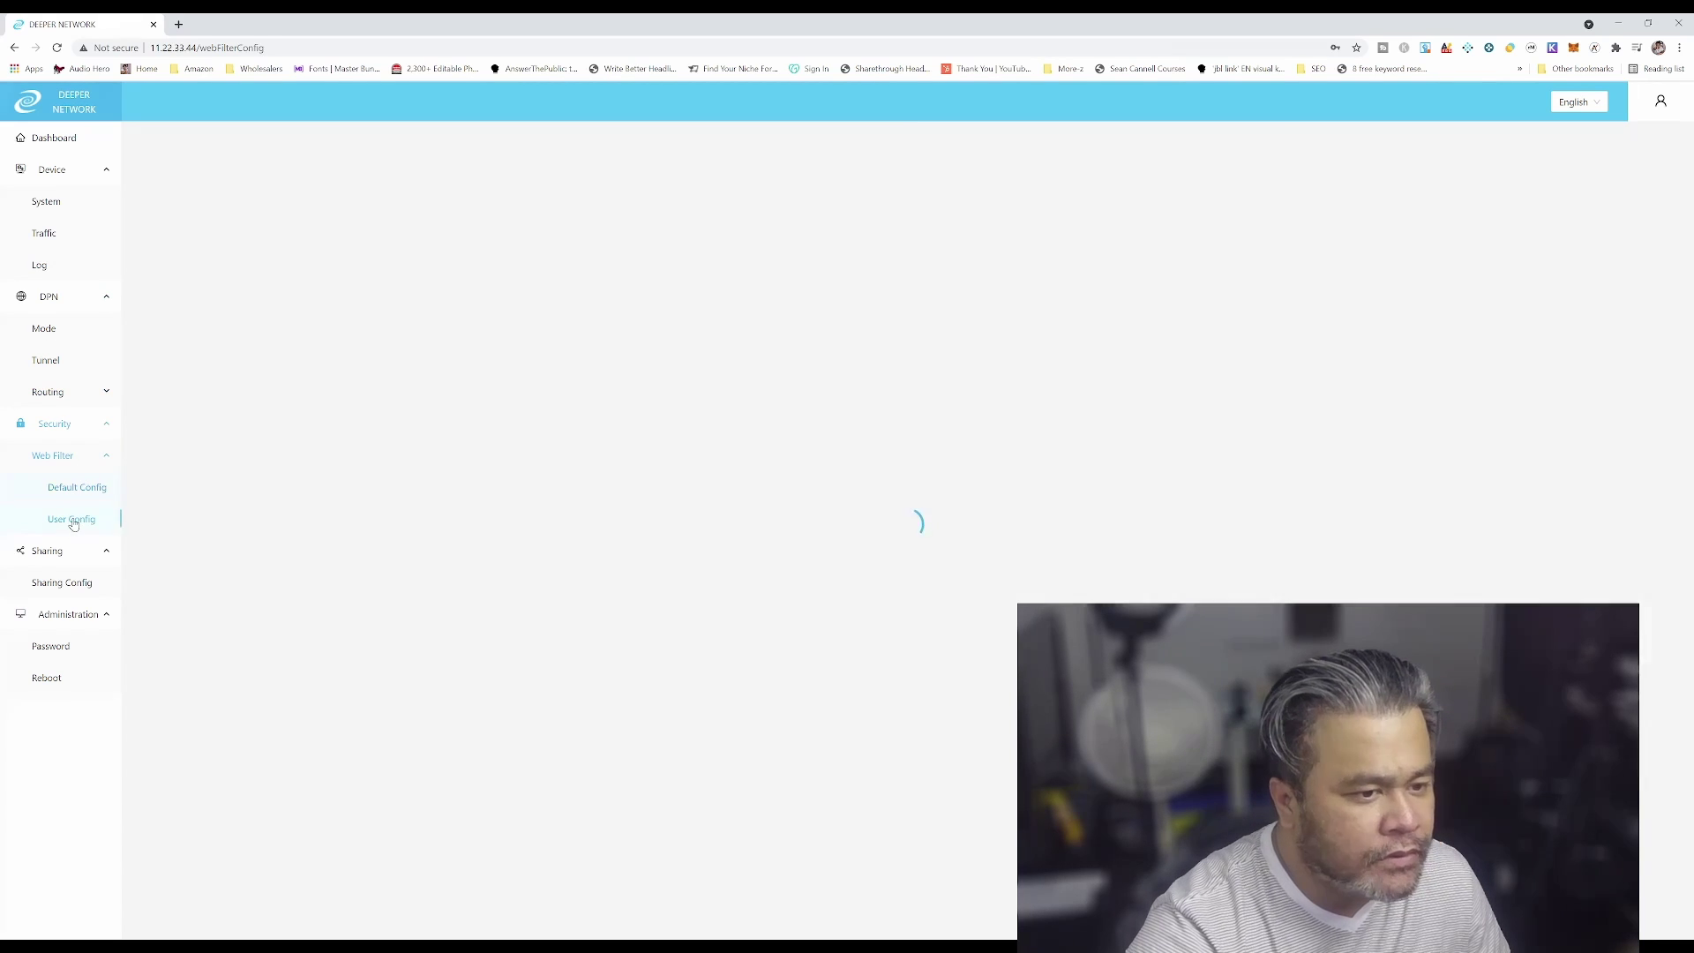
Collapse Security and open DPN Tunnel to list the UK, Singapore and USA tunnels
{"action": "left_click", "coordinate": [53, 425]}
{"action": "left_click", "coordinate": [83, 393]}
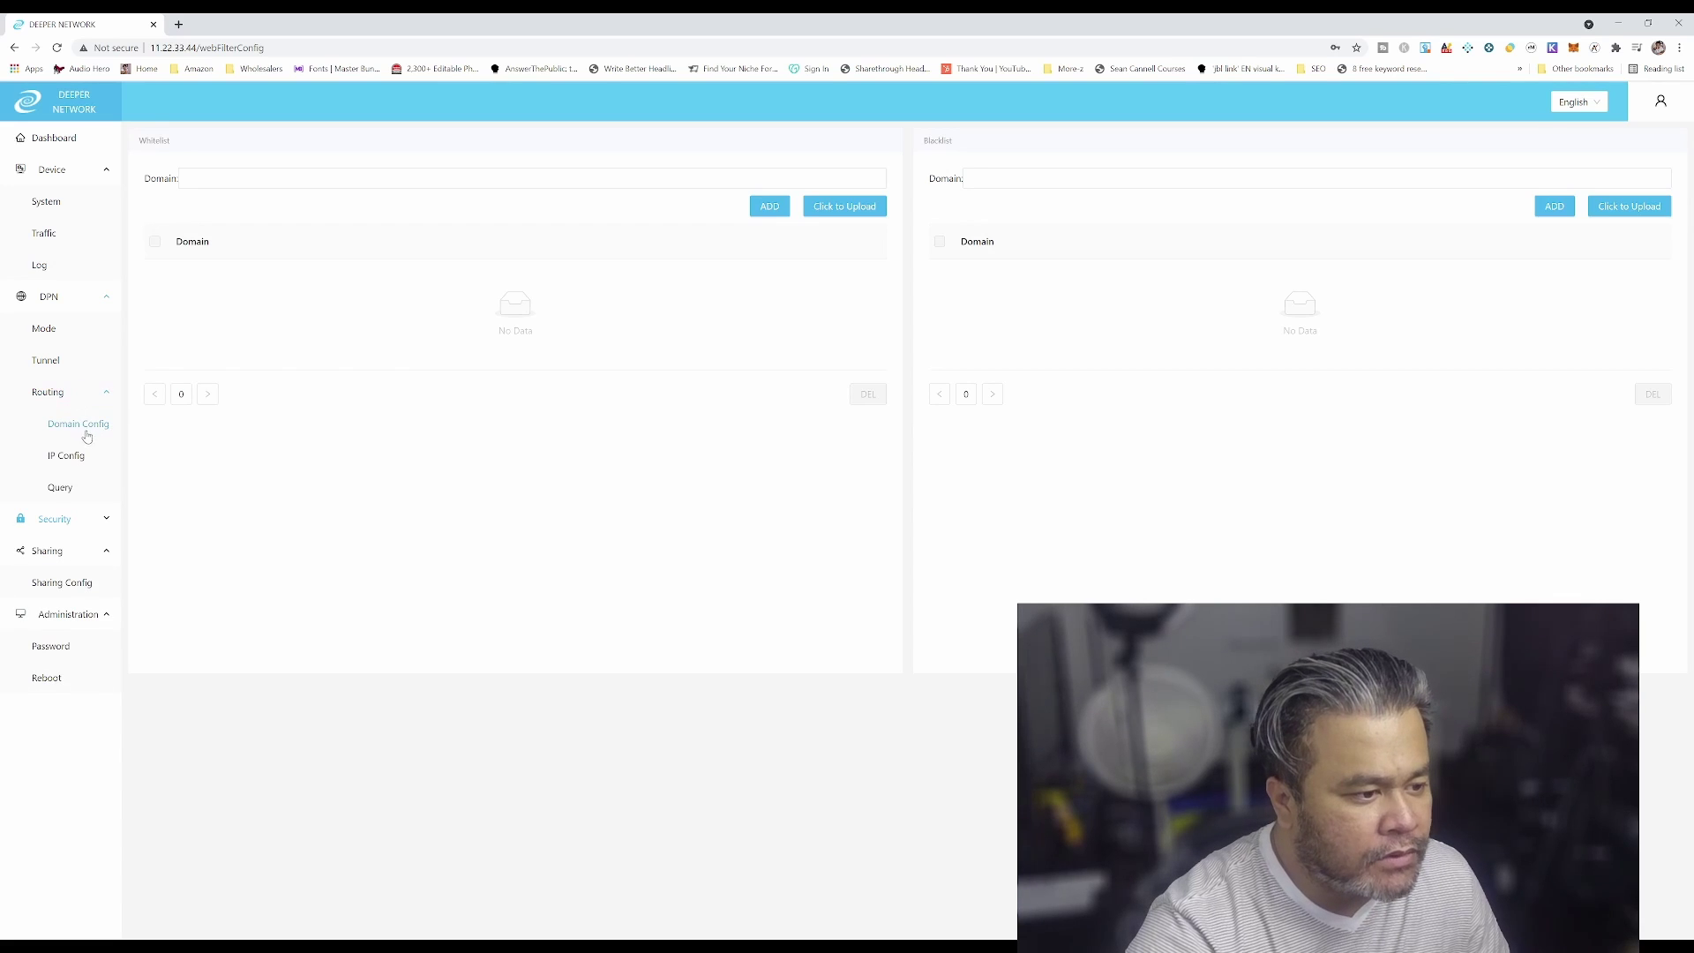
{"action": "left_click", "coordinate": [99, 431]}
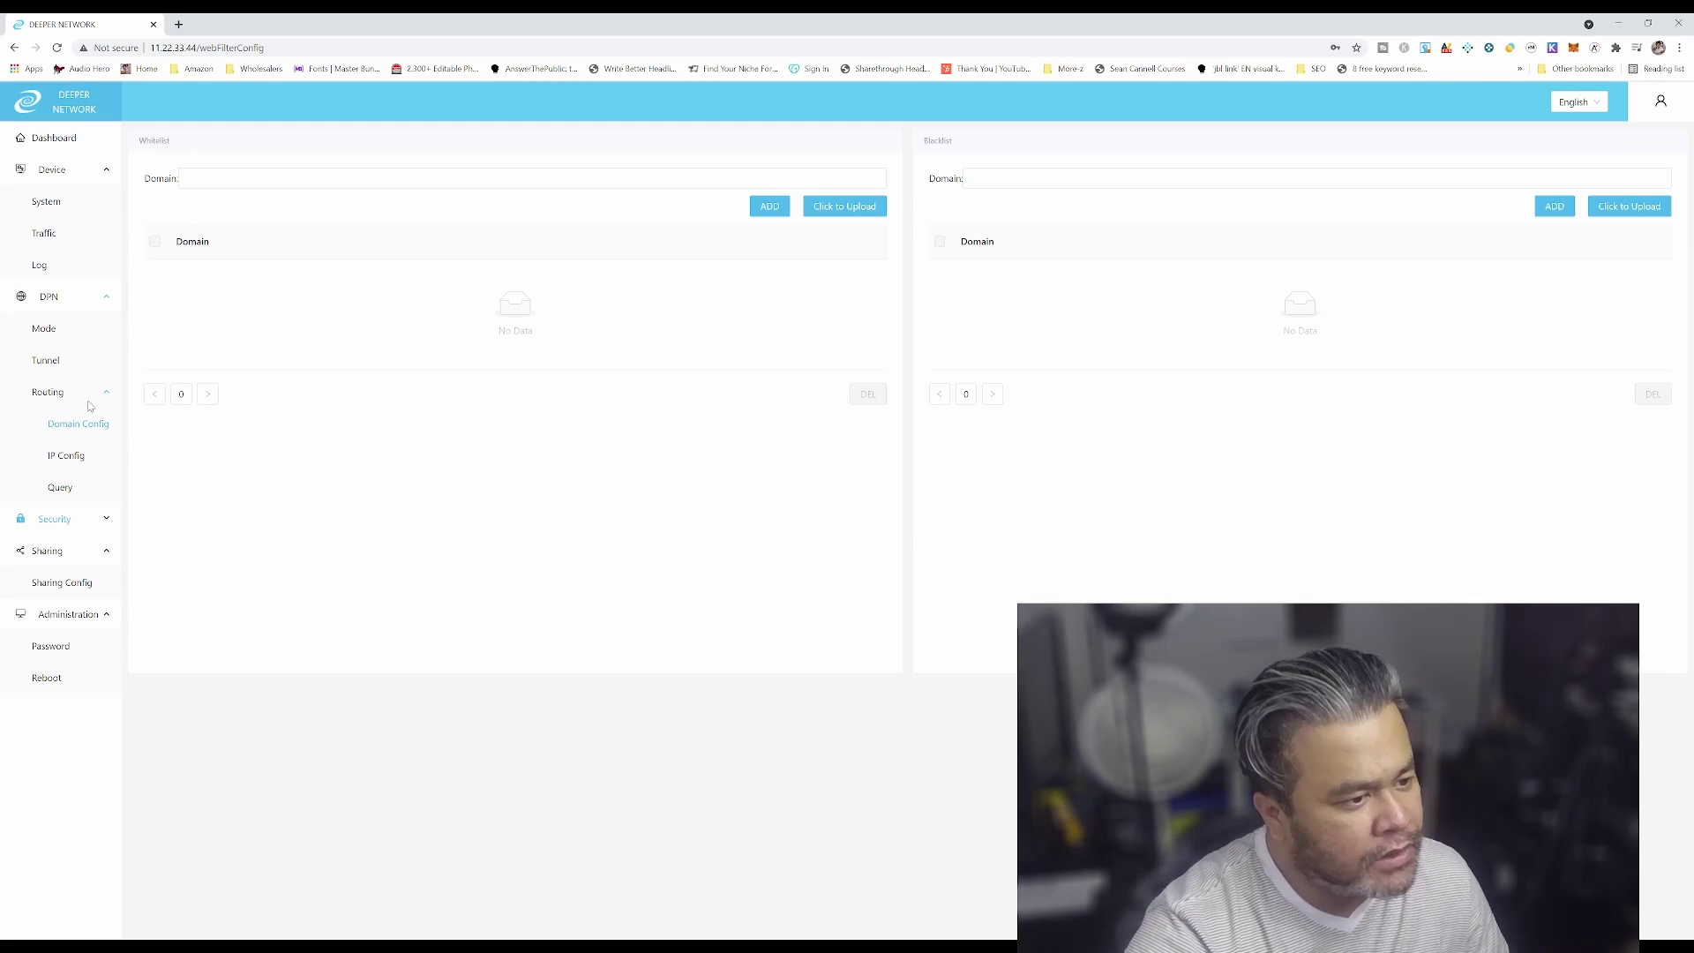
{"action": "left_click", "coordinate": [78, 365]}
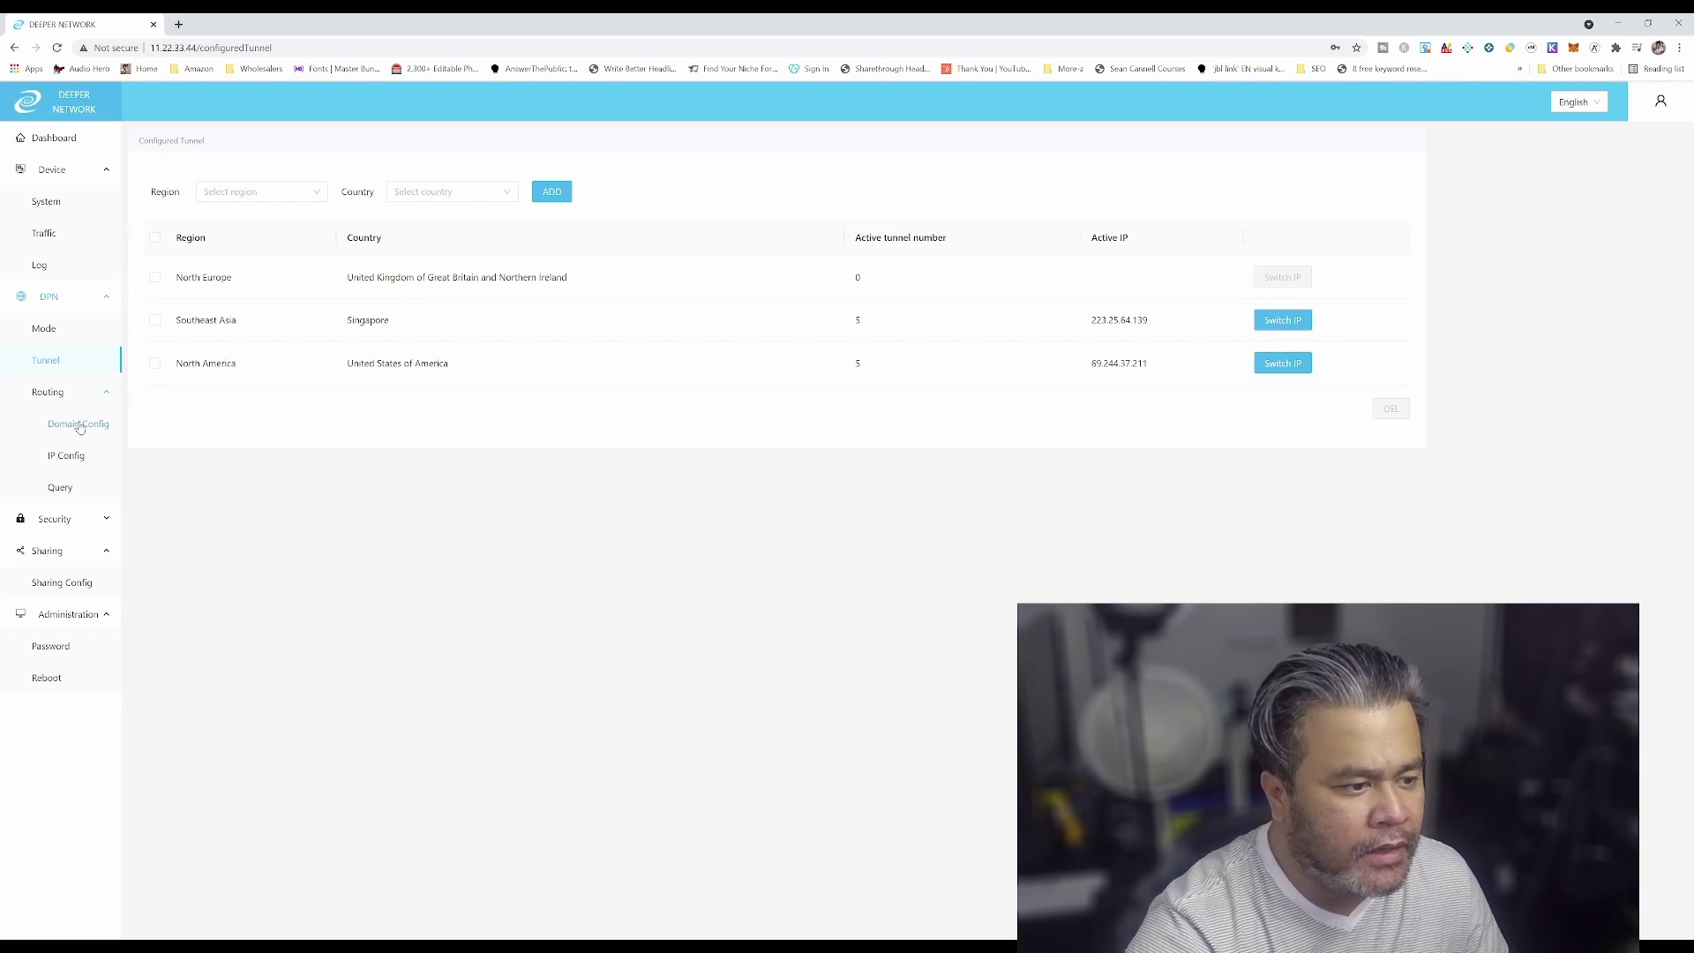
Confirm DPN mode remains 'DPN smart route', then view Device System information
{"action": "left_click", "coordinate": [44, 328]}
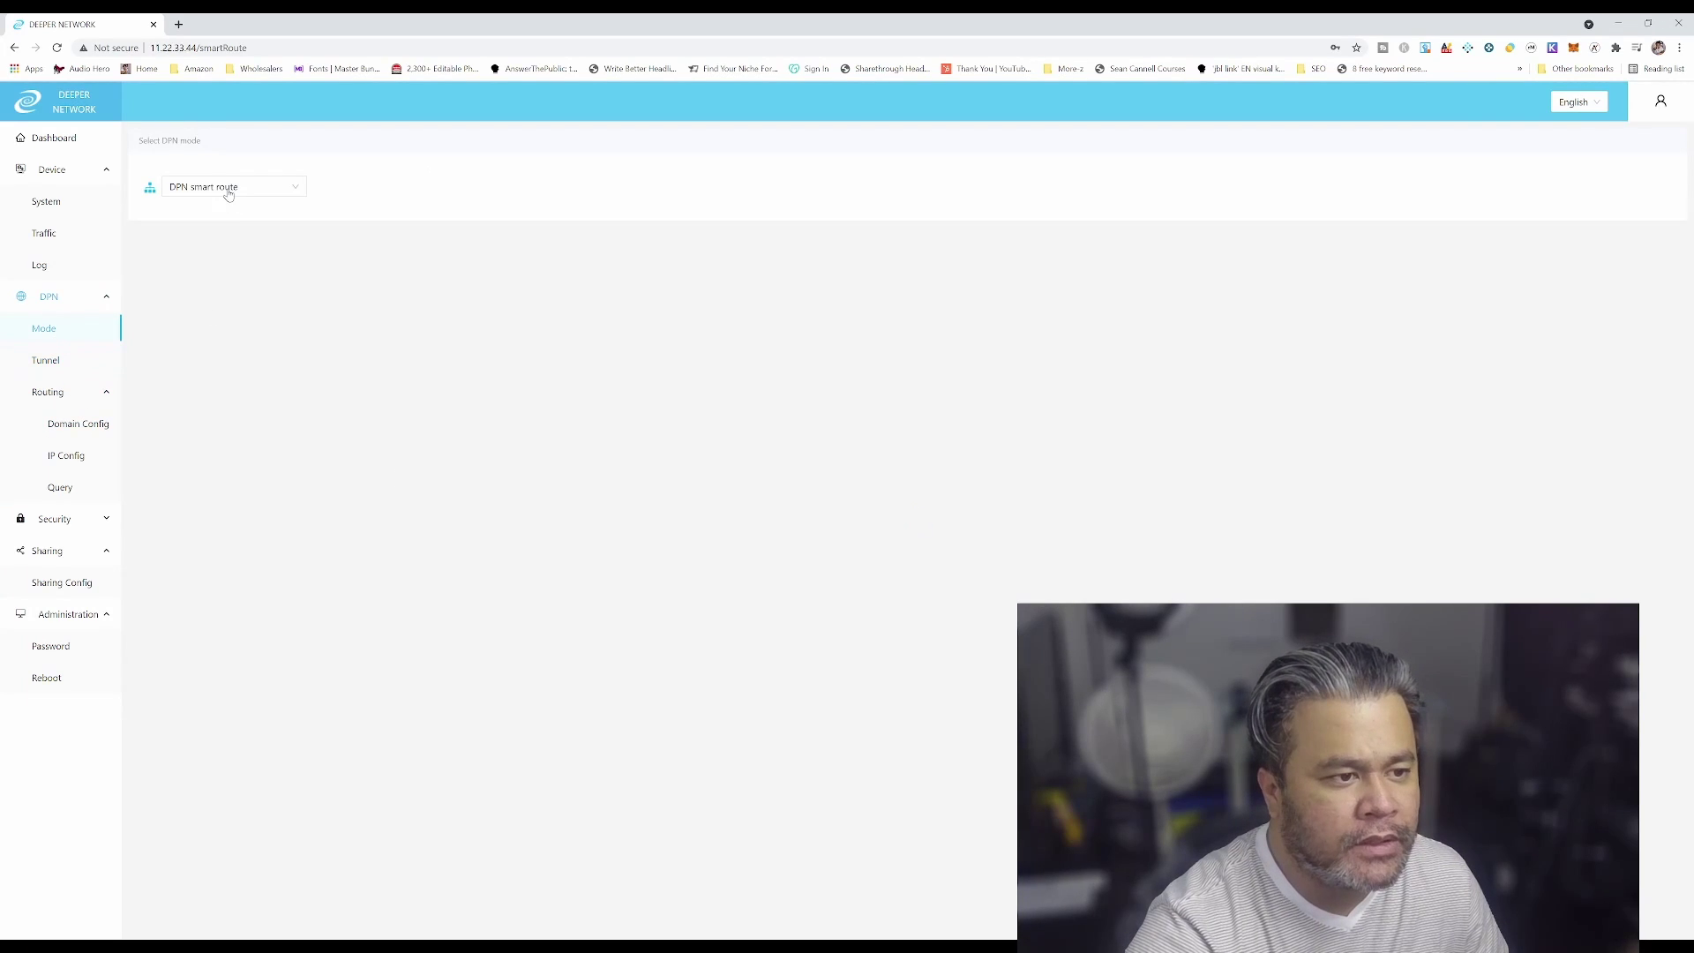
{"action": "left_click", "coordinate": [229, 193]}
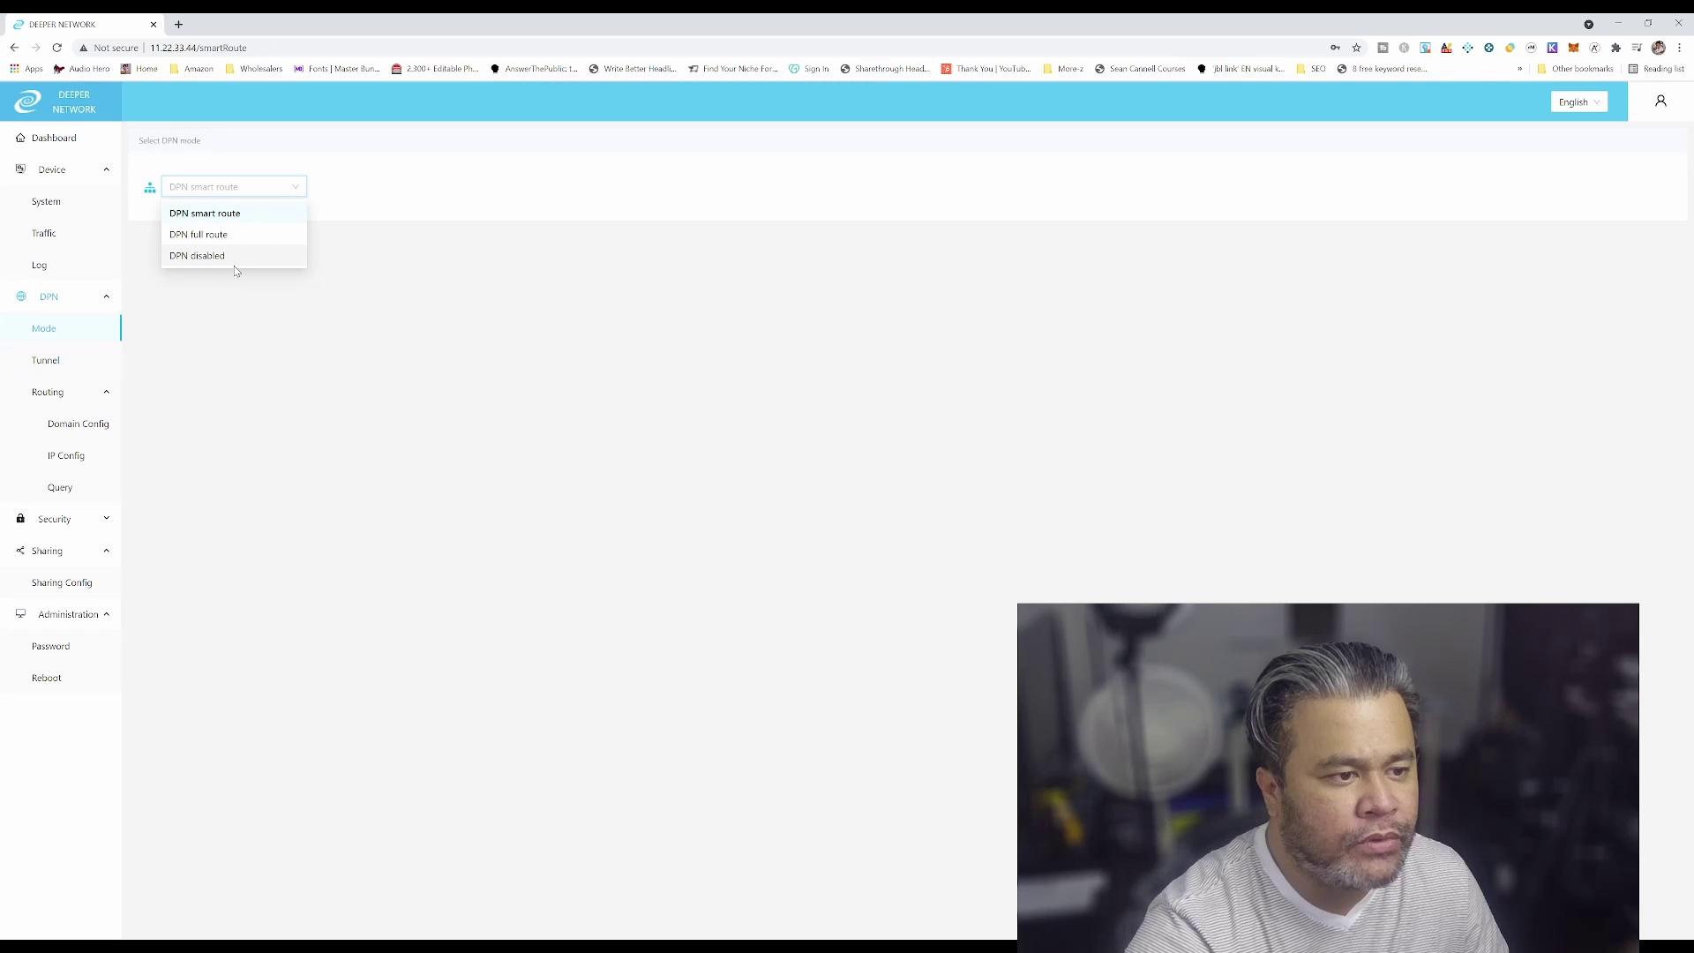
{"action": "left_click", "coordinate": [444, 166]}
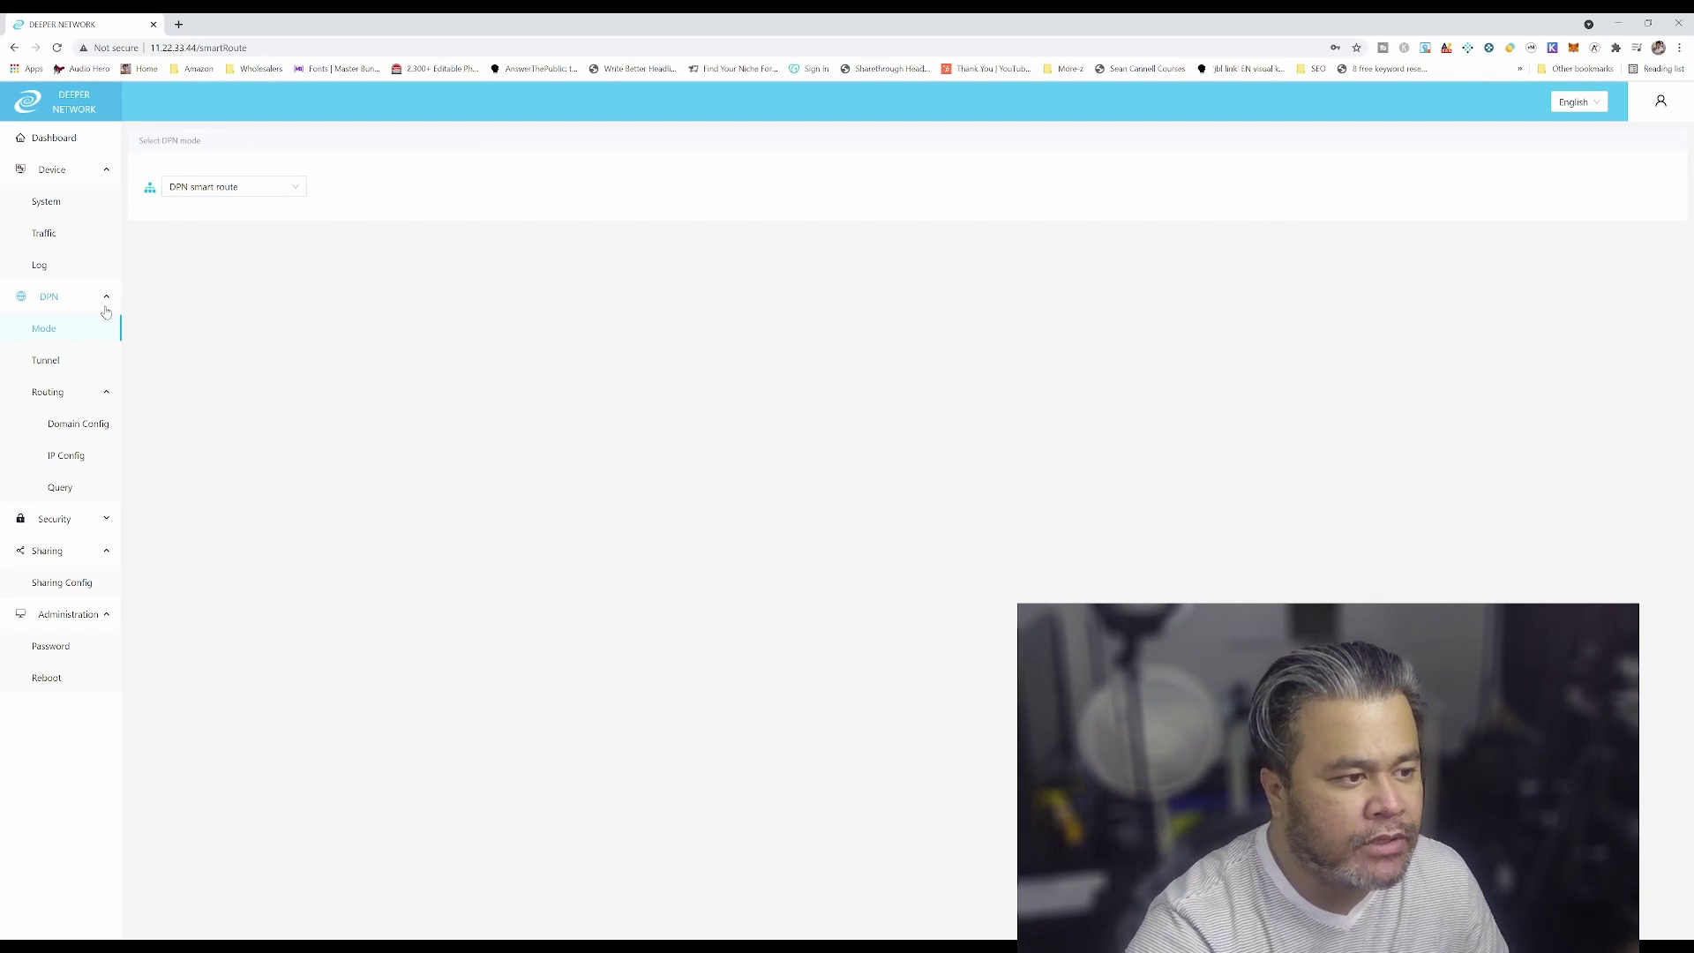
{"action": "left_click", "coordinate": [45, 202]}
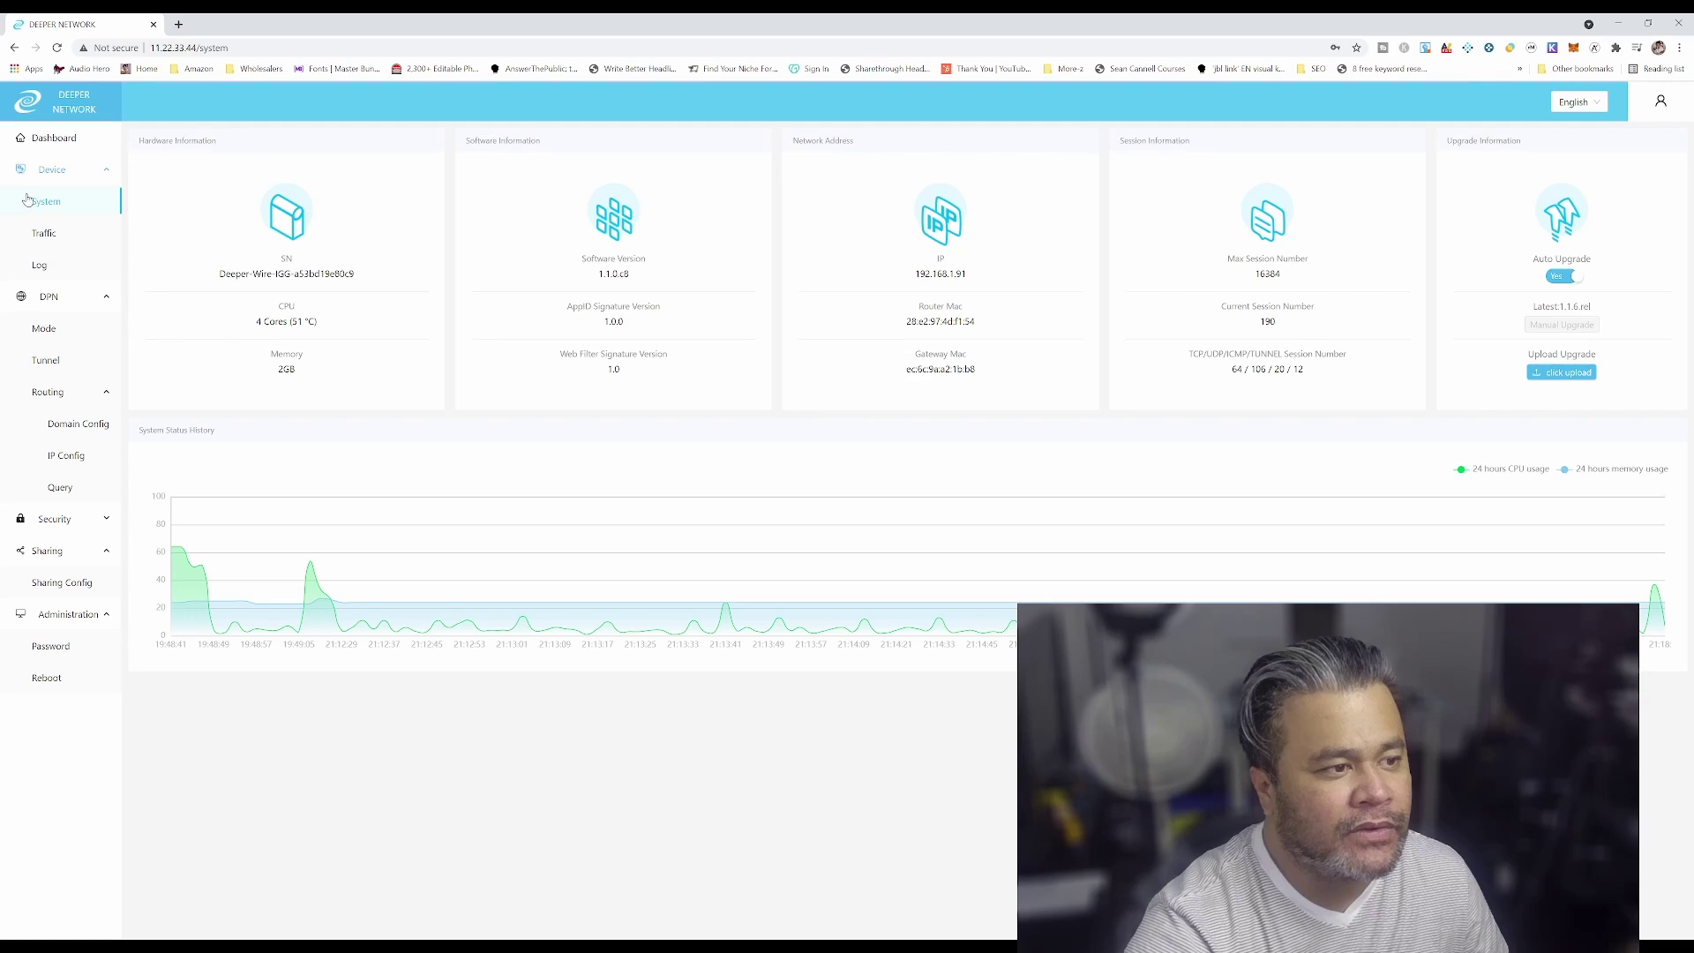
Open the Device Traffic page showing app session and byte ratios and total traffic
{"action": "left_click", "coordinate": [100, 238]}
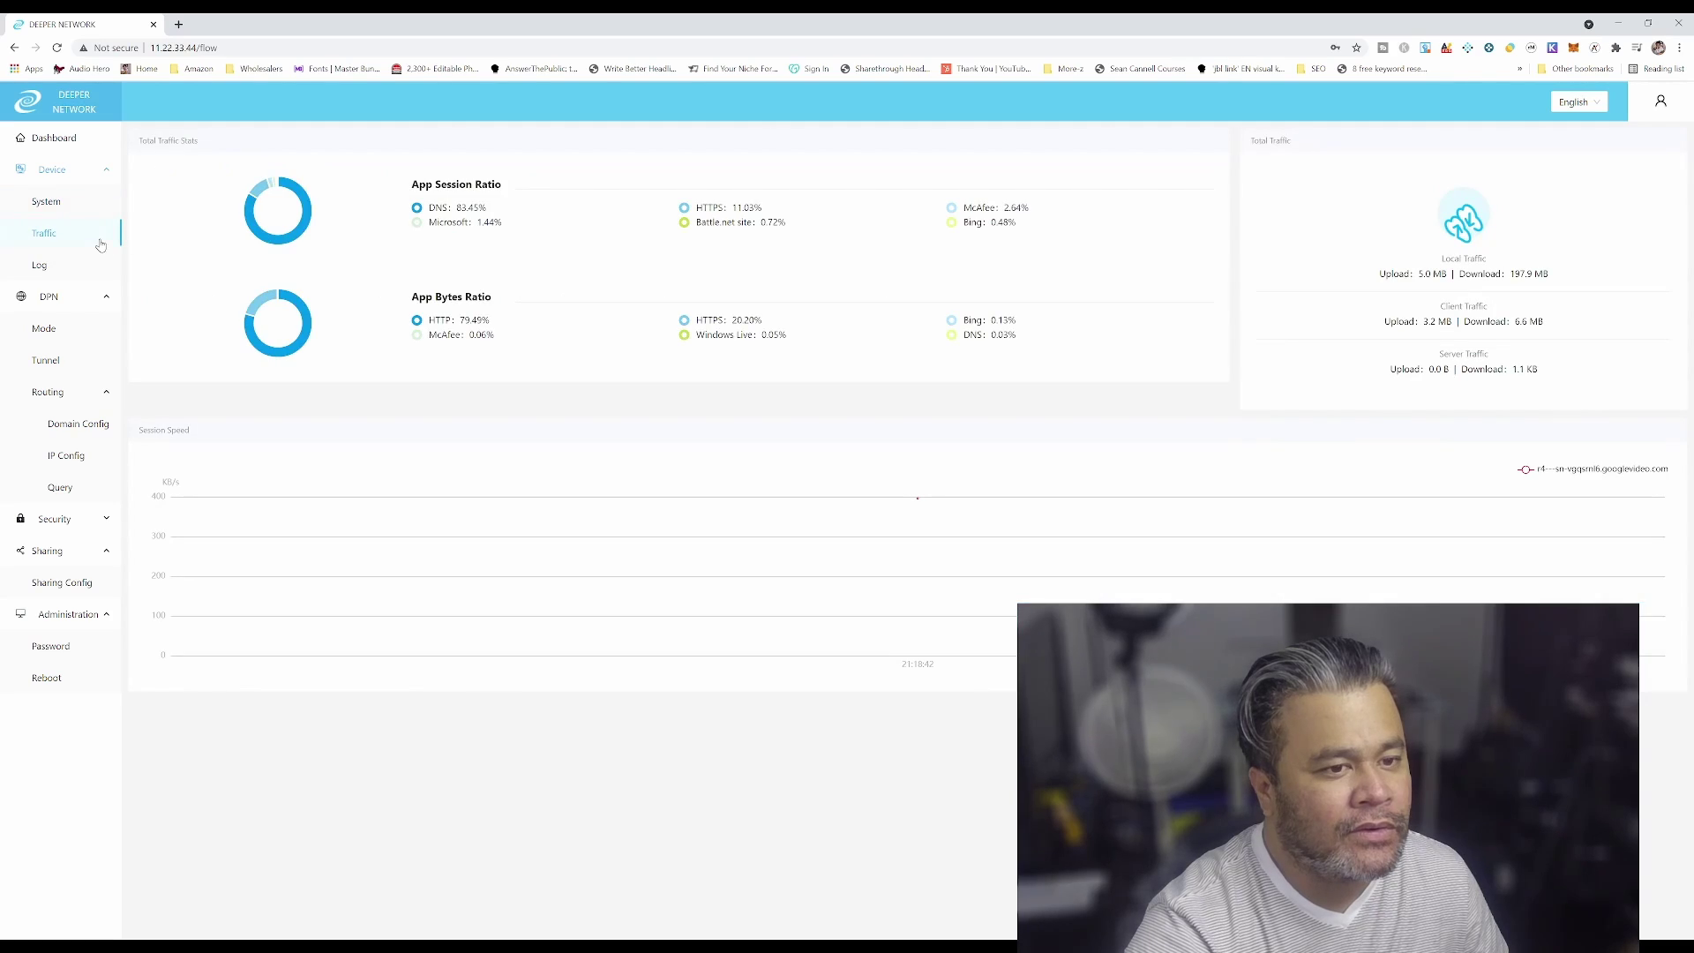